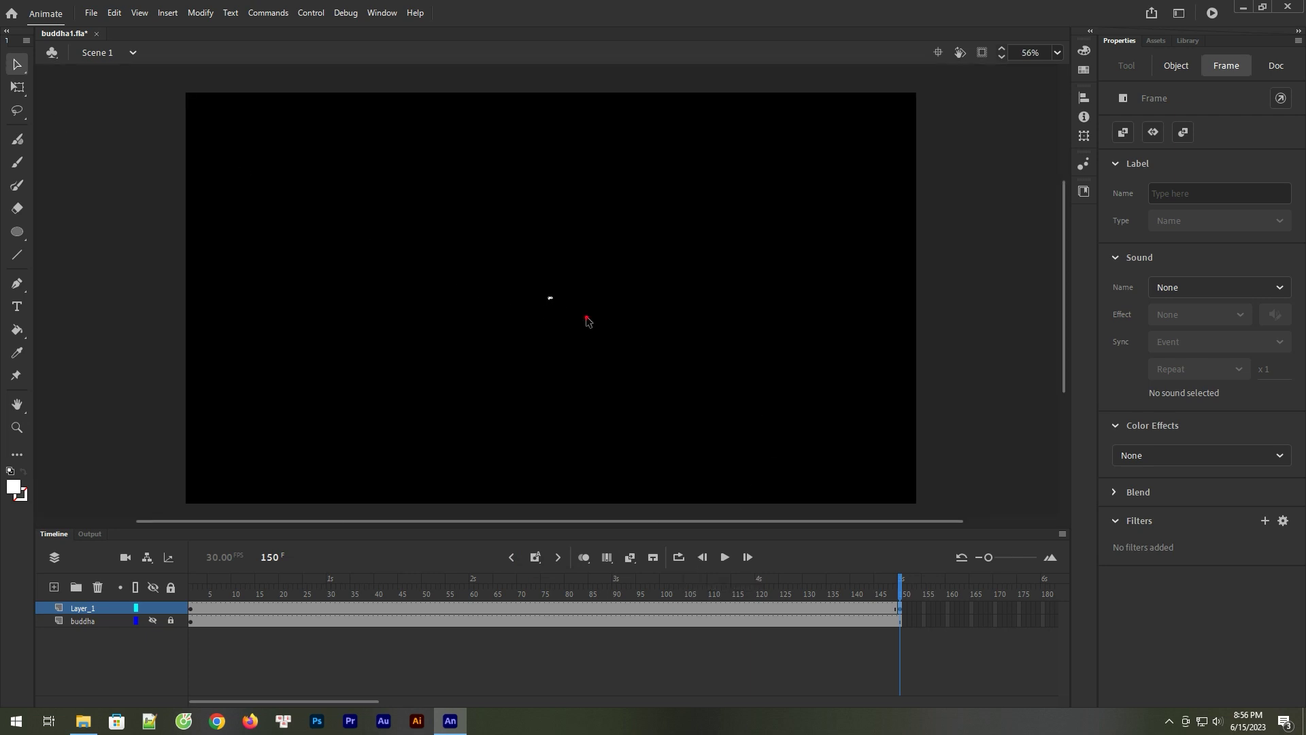
- Move the white shape at frame 150 horizontally off the right side of the stage, to X about 2019
left_click(586, 317)
left_click(550, 298)
left_click_drag(550, 298, 714, 298)
key("ctrl+z")
left_click_drag(549, 298, 936, 301)
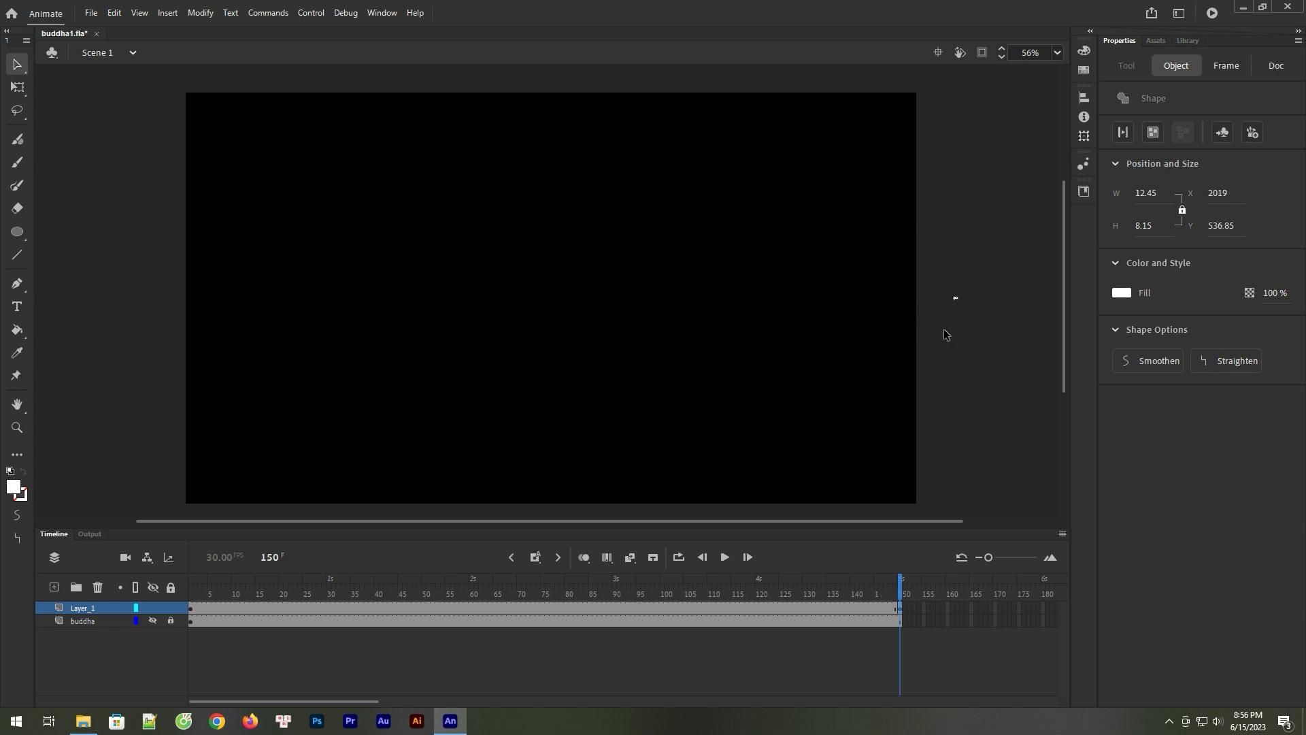
- Reshape the off-stage white shape at frame 150 into a wider, flatter form with a dipped upper edge
left_click(17, 428)
left_click_drag(939, 281, 986, 323)
left_click_drag(364, 186, 548, 288)
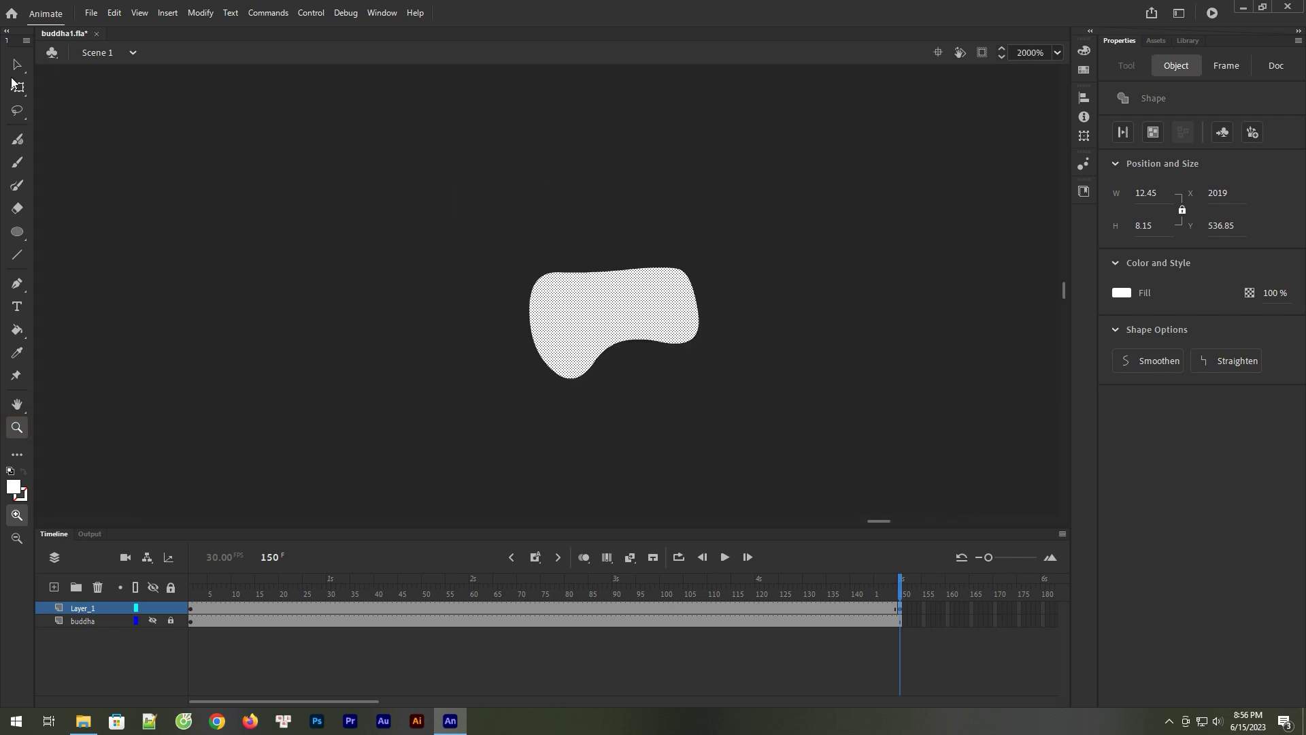
left_click(17, 65)
left_click(782, 256)
left_click_drag(700, 315, 759, 316)
left_click_drag(630, 343, 630, 360)
left_click_drag(546, 368, 513, 323)
left_click_drag(636, 268, 662, 295)
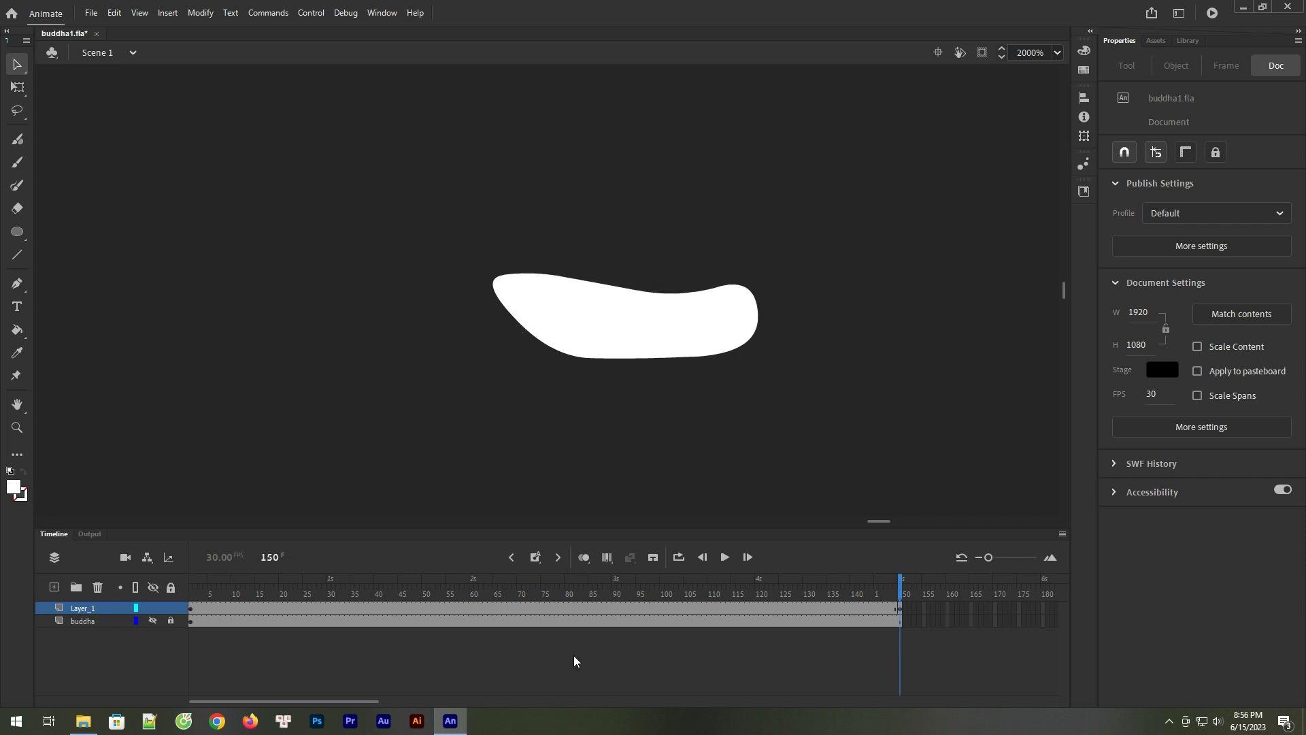
- Create a shape tween across Layer_1 and preview the motion back to frame 1
right_click(557, 609)
left_click(616, 243)
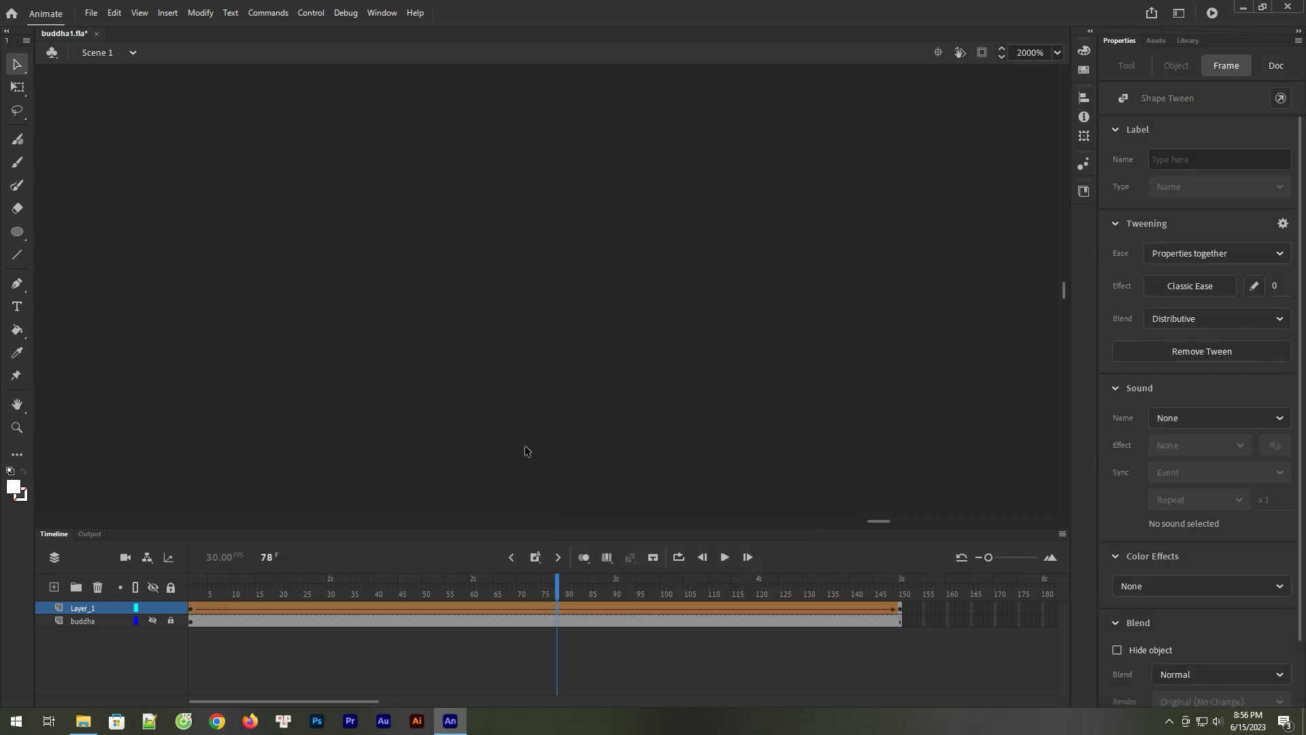
key("ctrl+minus")
key("ctrl+minus")
key("ctrl+minus")
key("ctrl+minus")
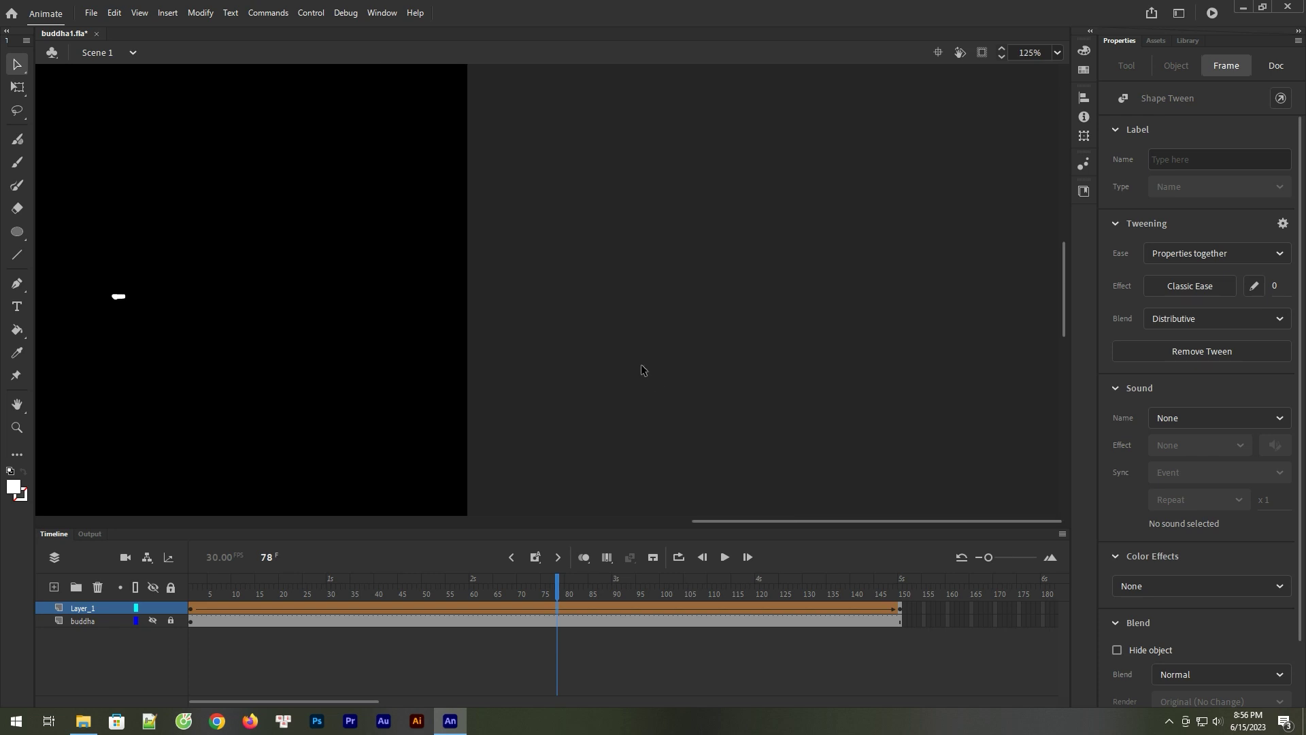
key("ctrl+minus")
left_click(854, 314)
left_click_drag(557, 586, 163, 614)
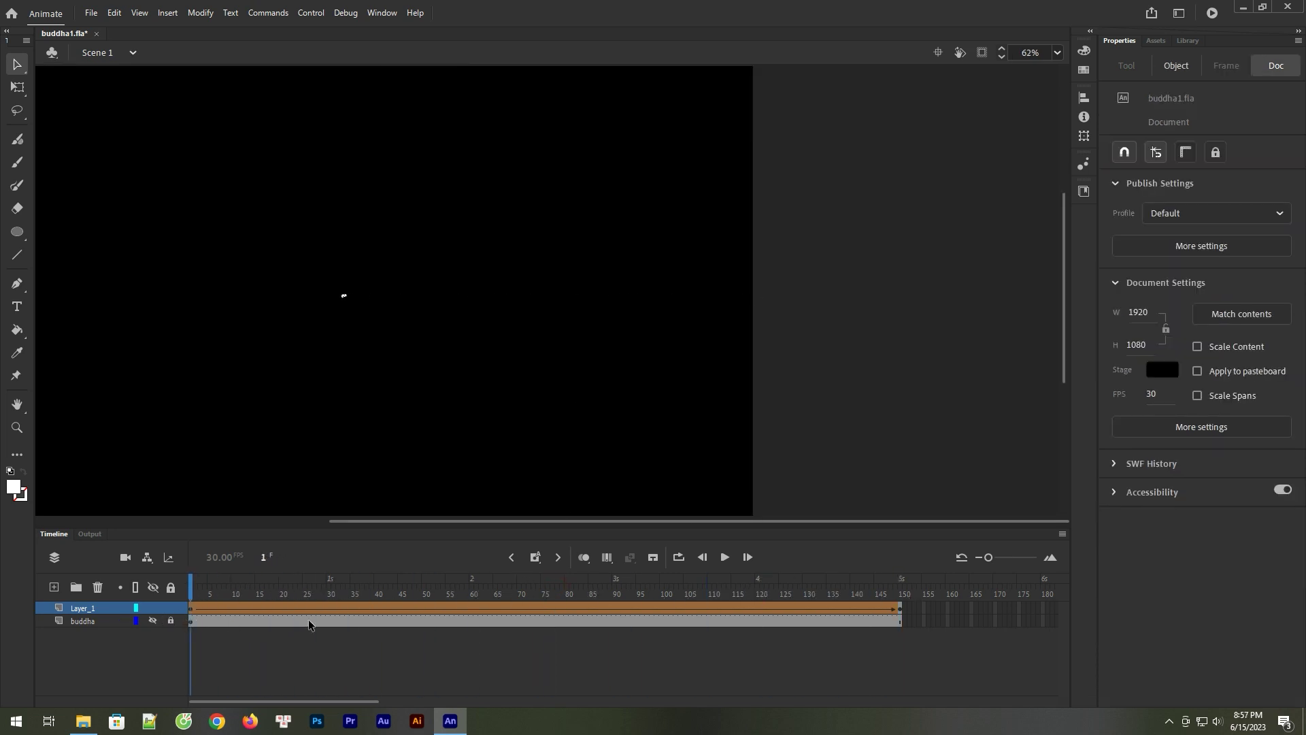
- Add keyframes at frames 30 and 40 of Layer_1's shape tween and return to frame 30
left_click(329, 609)
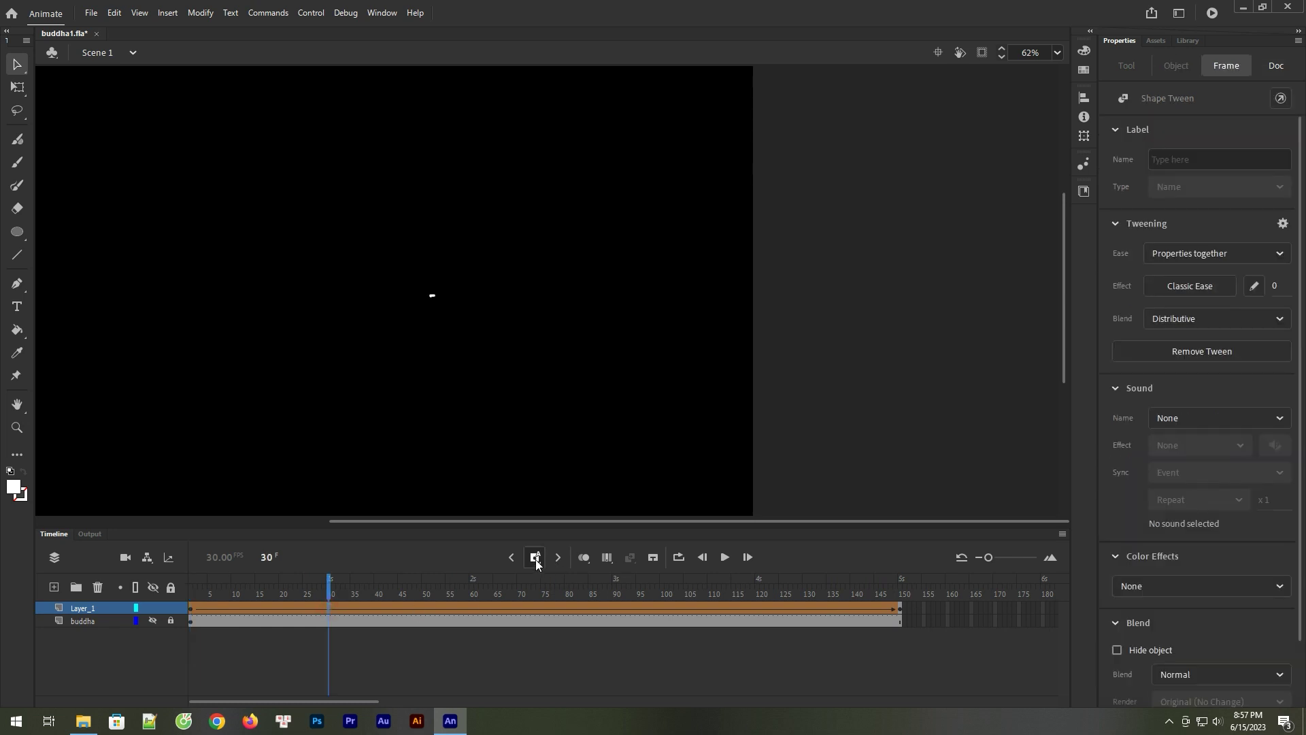
left_click(377, 609)
left_click(330, 608)
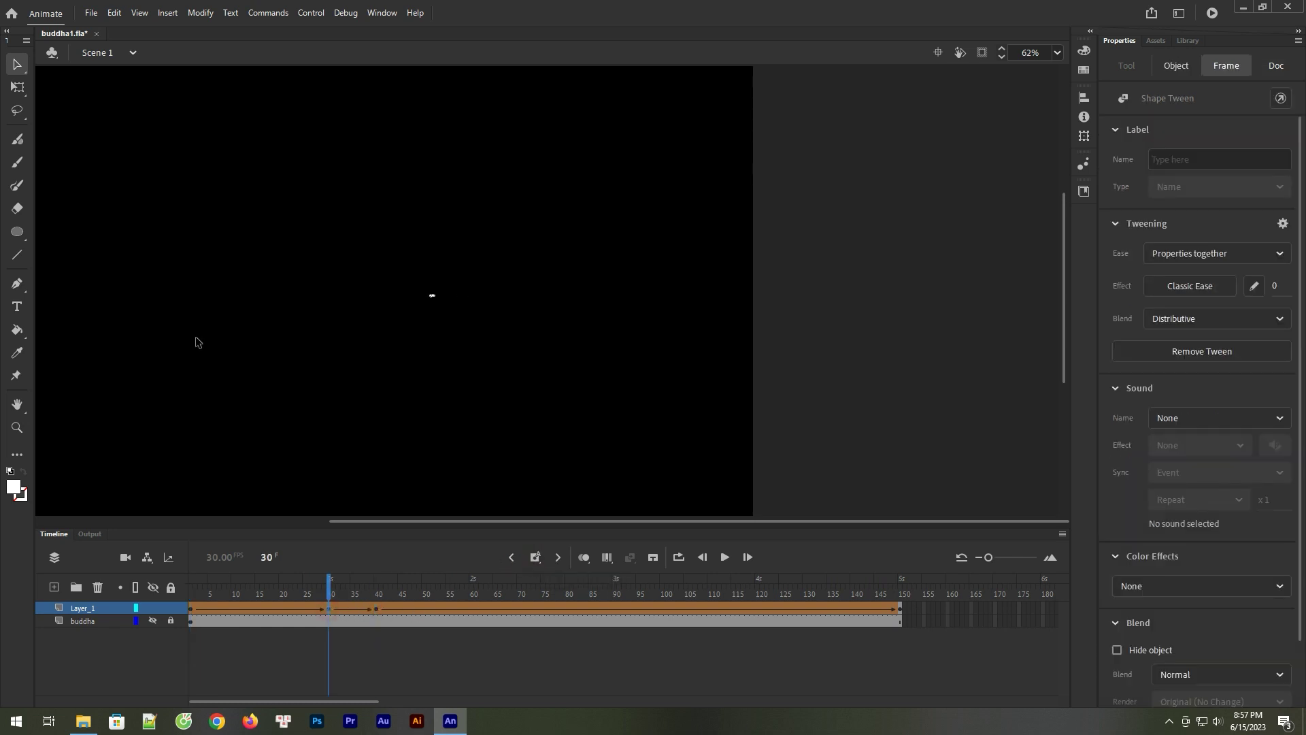
- Bend the upper edge of the white shape at frame 30 downward
left_click(17, 429)
left_click_drag(398, 271, 466, 322)
key("v")
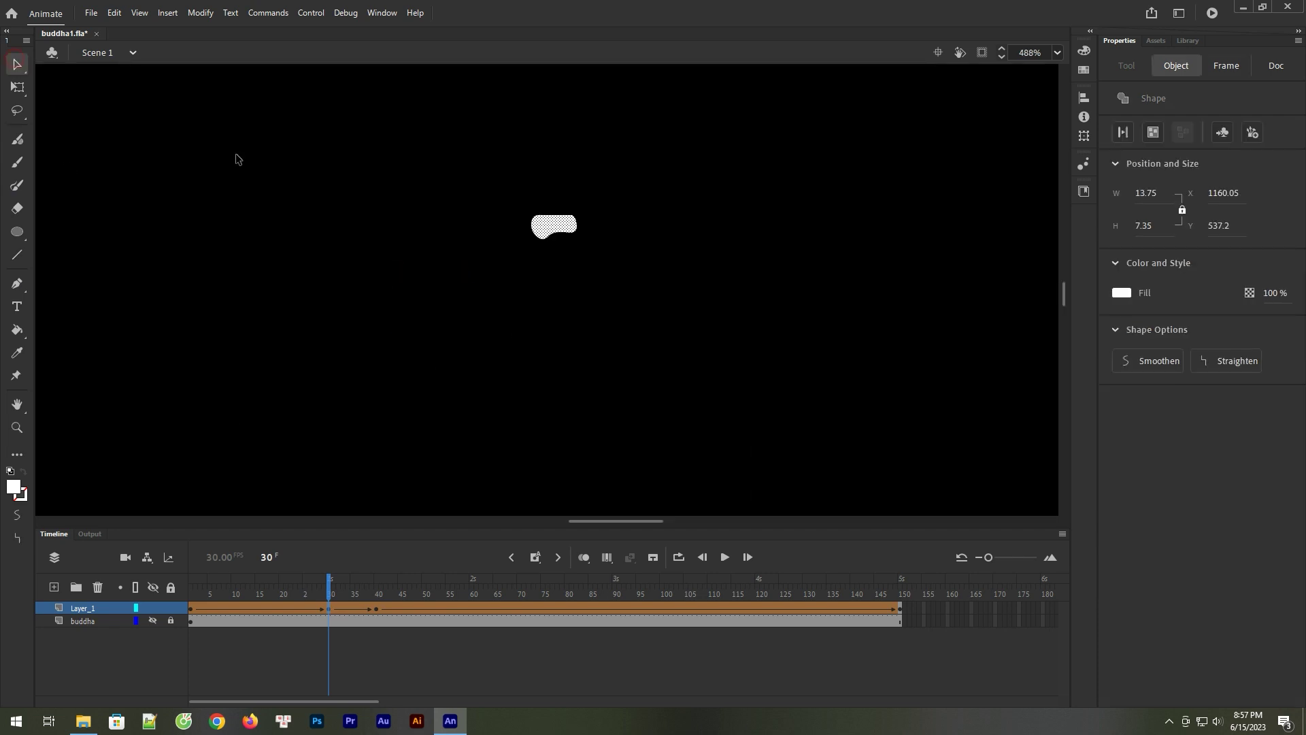
left_click(606, 195)
mouse_move(556, 216)
left_mouse_down()
mouse_move(550, 199)
mouse_move(559, 239)
mouse_move(577, 238)
mouse_move(563, 237)
left_mouse_up()
- Add keyframes at frame 90 and around frame 100 of Layer_1, returning to frame 90
left_click(616, 608)
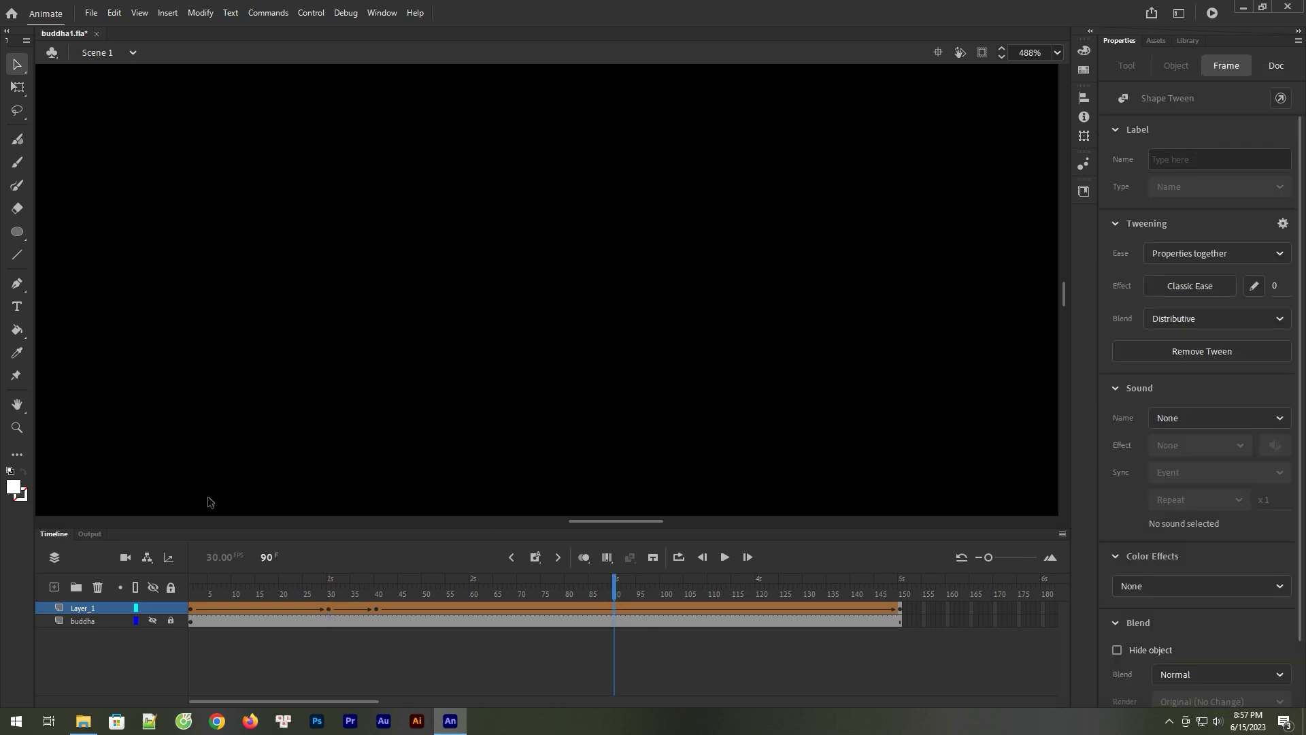
left_click(535, 557)
left_click(666, 608)
left_click(536, 557)
left_click(616, 609)
- Pull the outline of the shape at frame 90 into a thicker, angular form and preview the whole tween
left_click_drag(875, 390, 345, 399)
left_click_drag(830, 349, 171, 340)
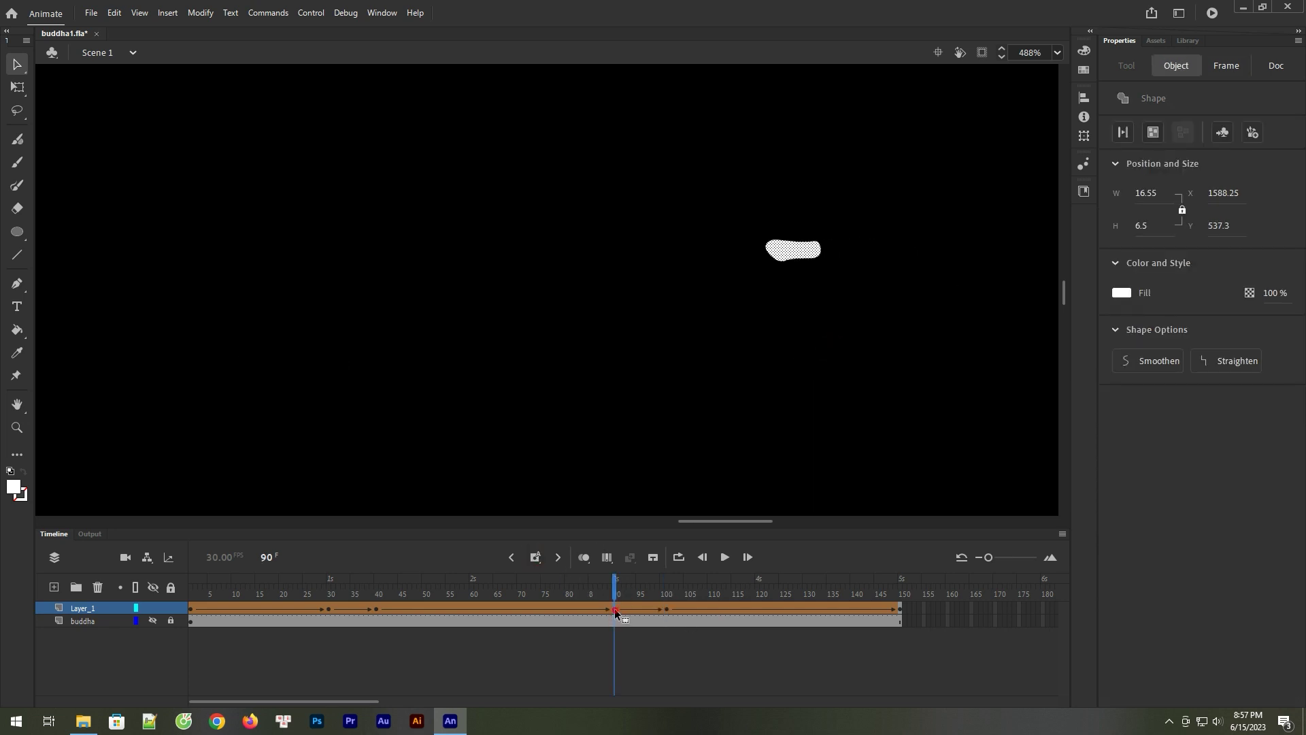
left_click(825, 276)
mouse_move(798, 243)
left_mouse_down()
mouse_move(808, 231)
mouse_move(772, 230)
mouse_move(783, 223)
mouse_move(796, 266)
left_mouse_up()
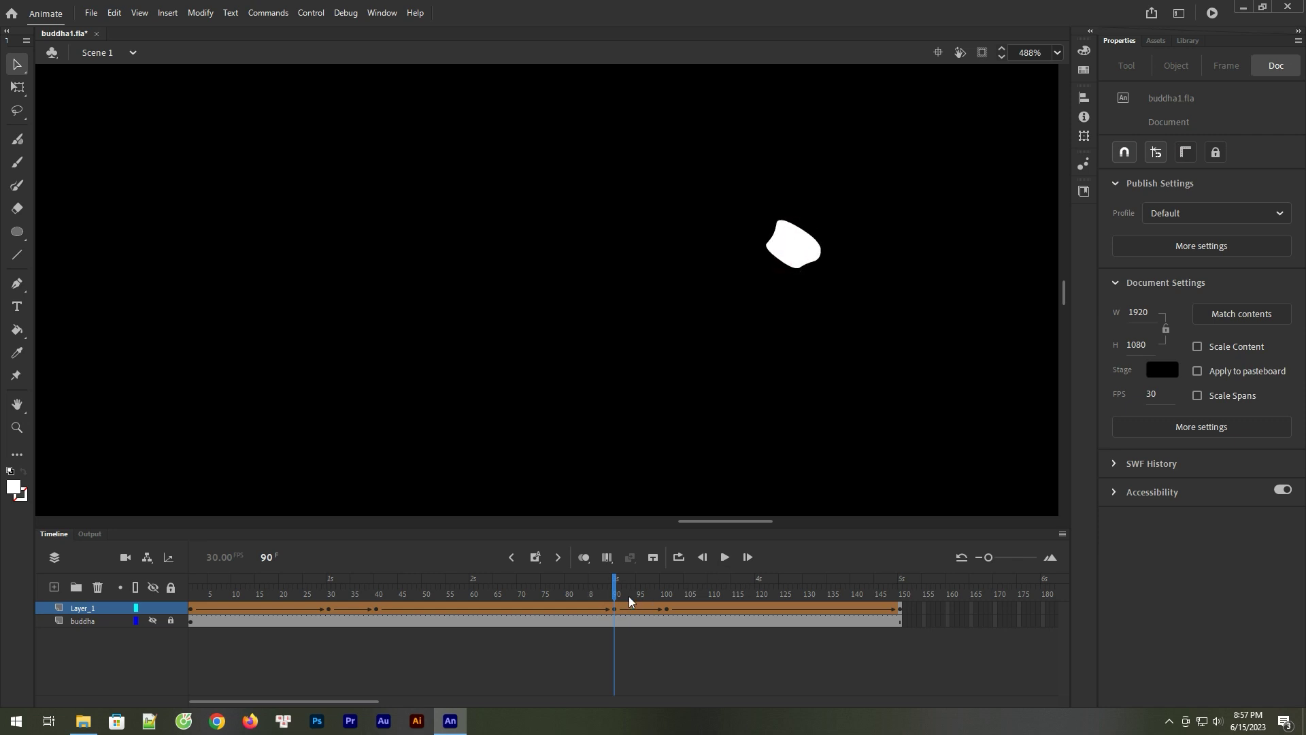
key("ctrl+2")
left_click(610, 593)
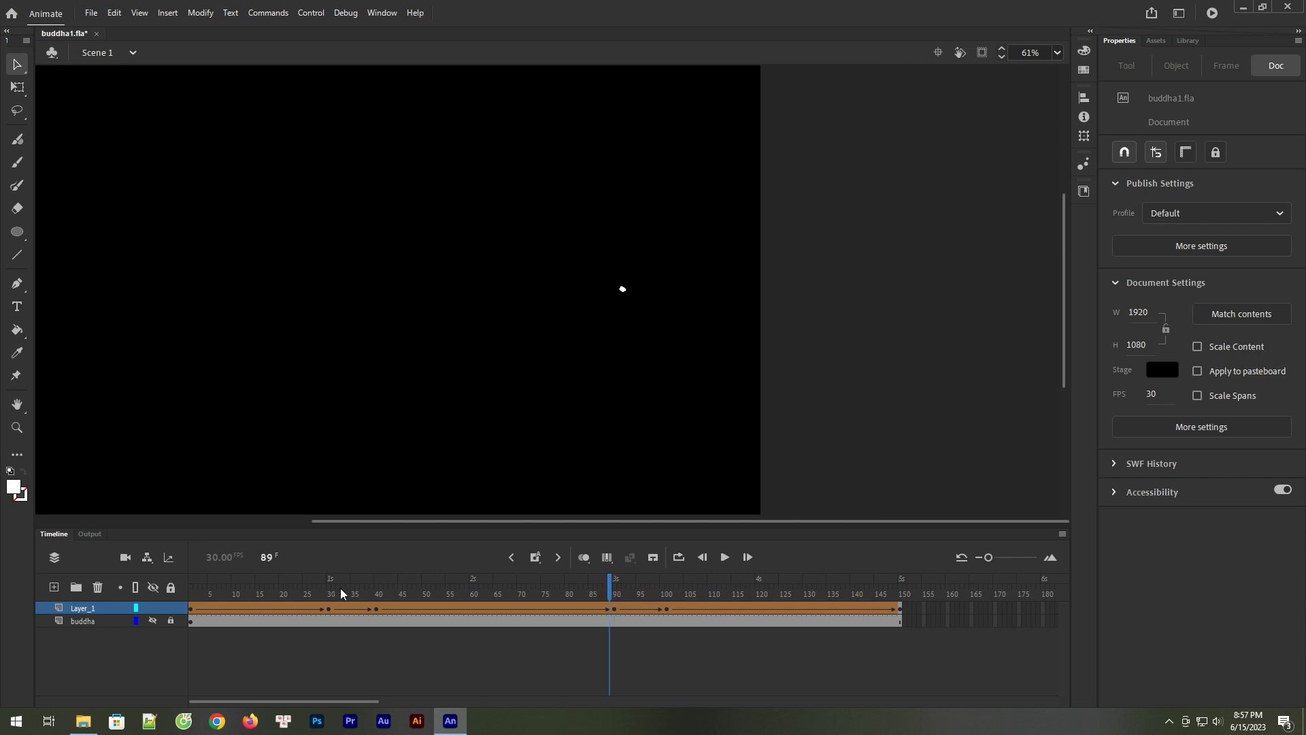
left_click_drag(195, 594, 900, 599)
- Convert Layer_1 to a graphic symbol named Symbol 1
right_click(91, 611)
left_click(195, 408)
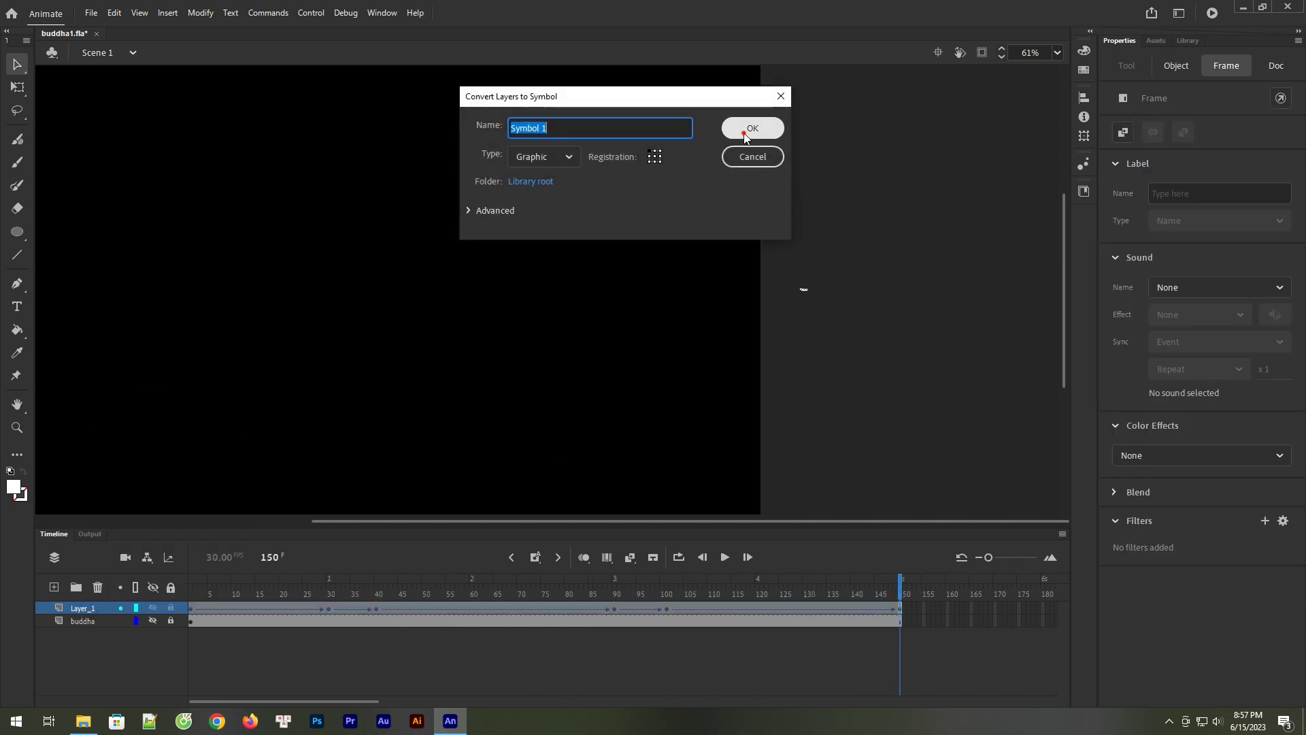
left_click(746, 136)
left_click(110, 609)
right_click(108, 607)
left_click(92, 607)
right_click(94, 607)
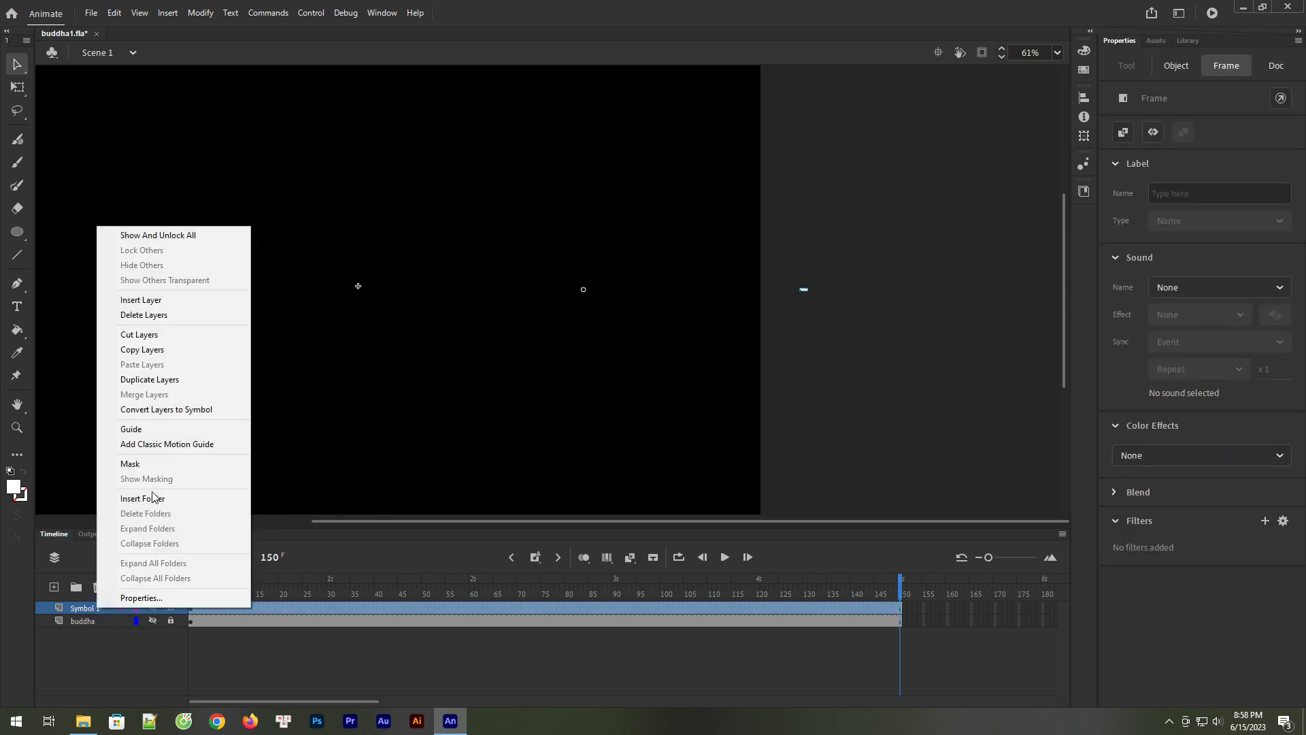
- Bring the transformation point of the Symbol 1 instance at frame 1 onto its white shape
left_click(190, 615)
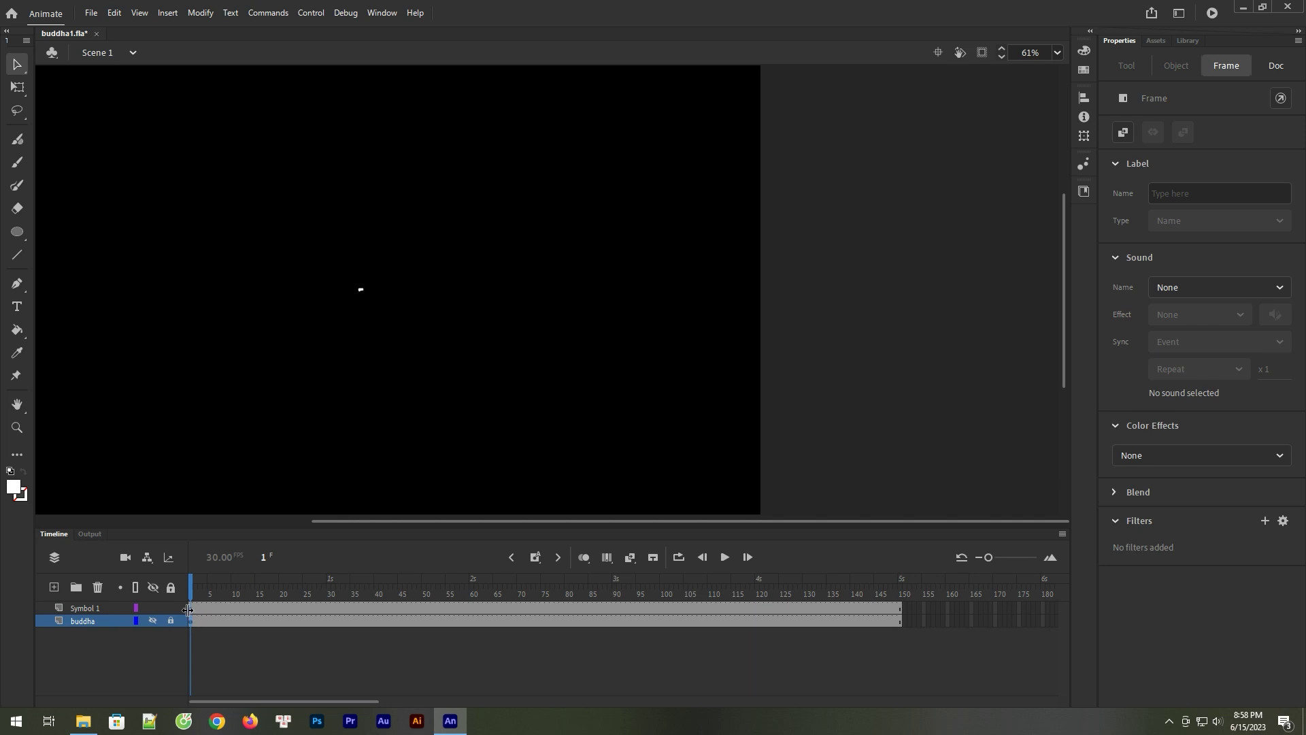
left_click(190, 608)
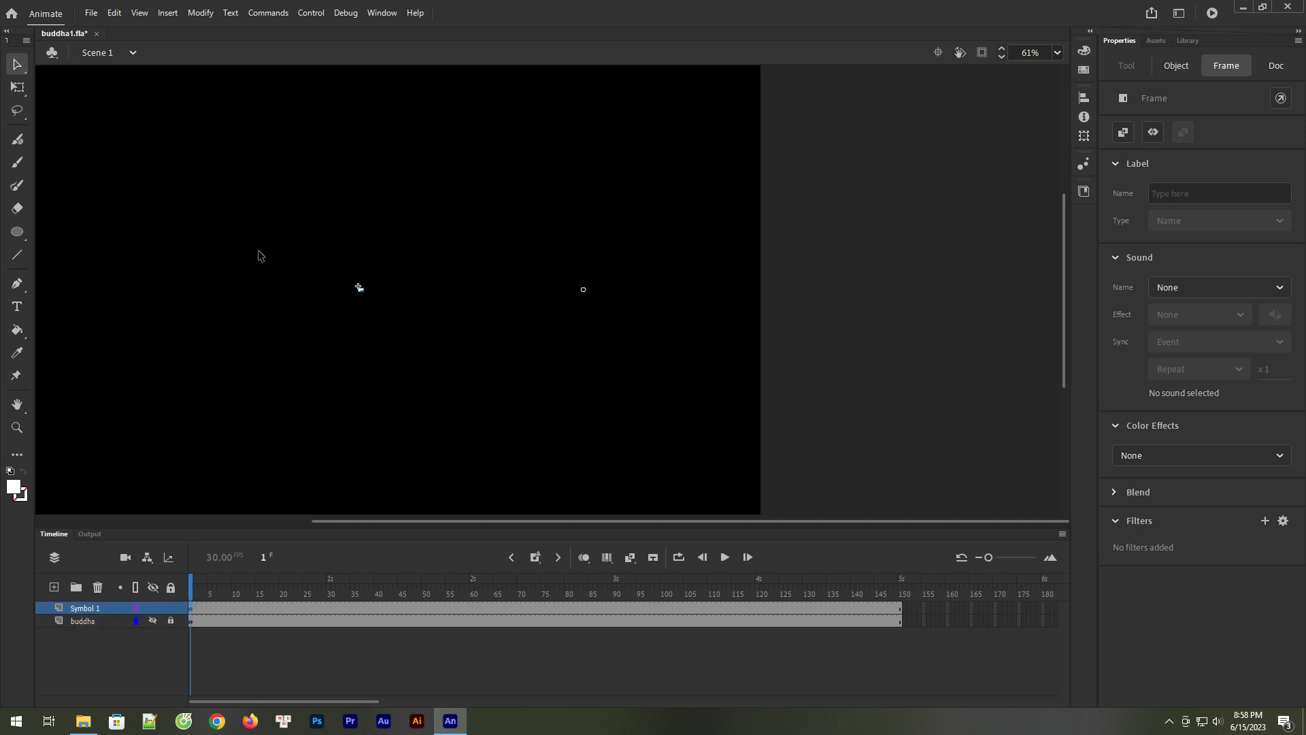
key("q")
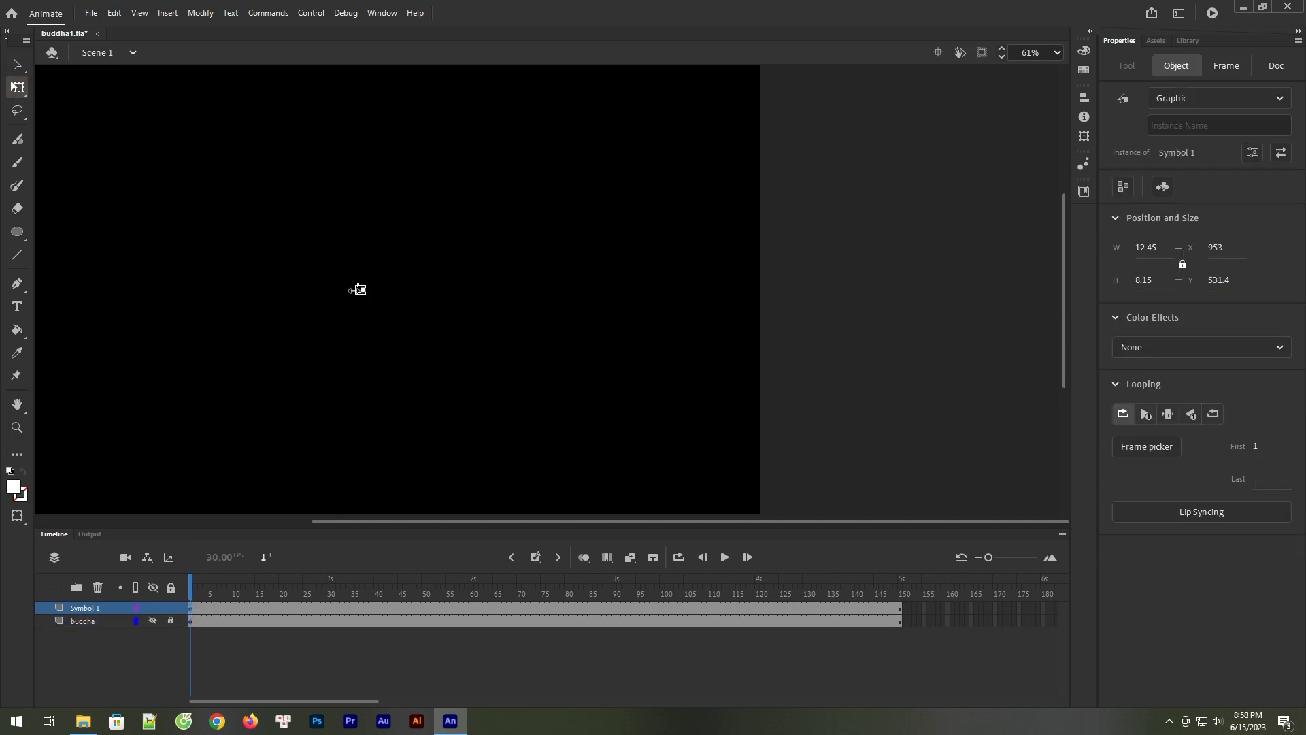
key("z")
left_click_drag(347, 270, 413, 328)
left_click_drag(324, 161, 447, 279)
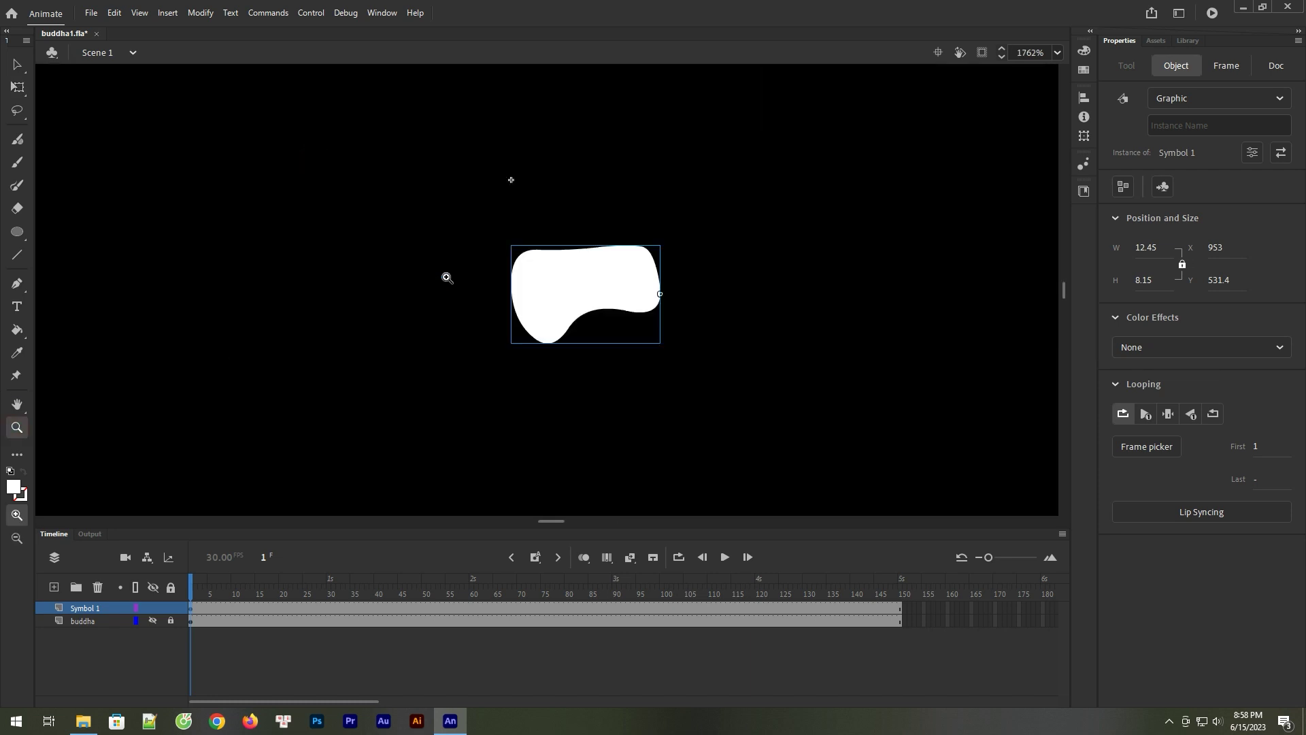
left_click(19, 66)
left_click(674, 250)
left_click(17, 87)
left_click_drag(571, 286, 553, 310)
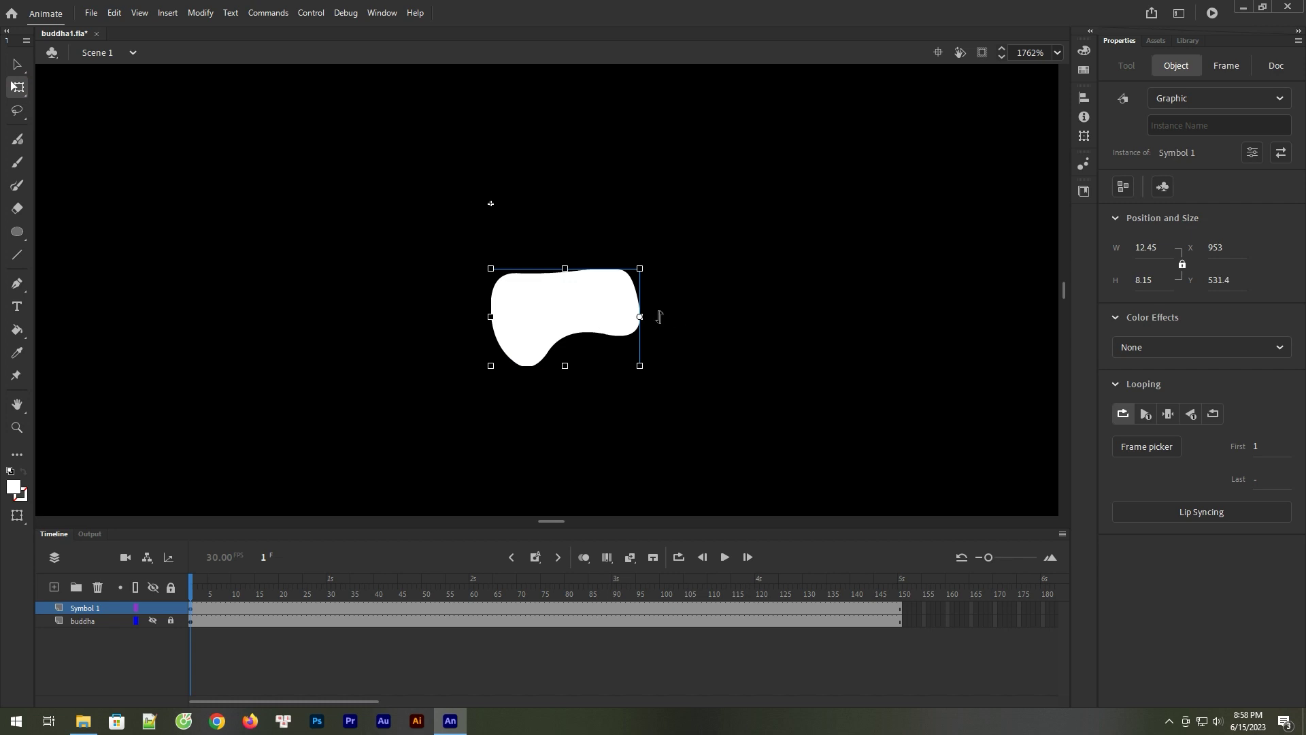
key("ctrl+z")
left_click(807, 289)
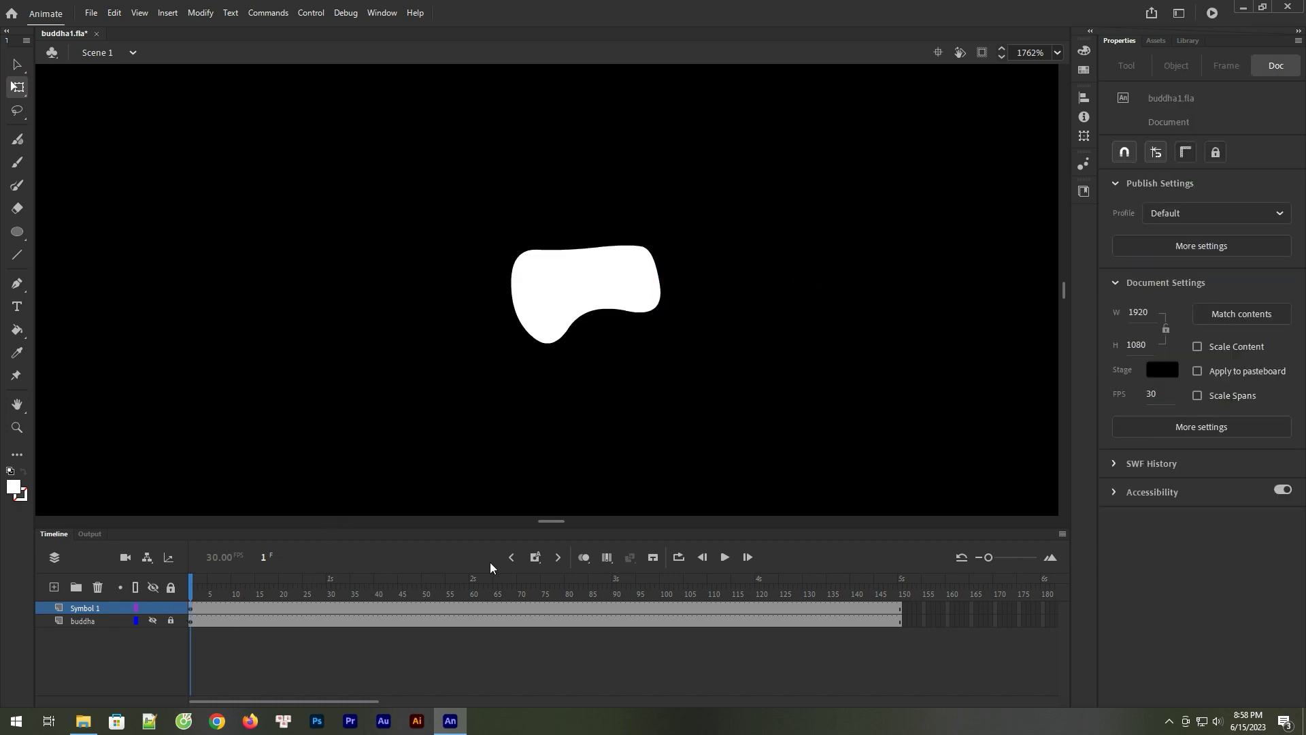
- Duplicate the Symbol 1 instance at frame 1 into 18 rotated copies about 10° apart, covering half a turn
key("ctrl+minus")
key("ctrl+minus")
key("ctrl+minus")
key("ctrl+minus")
left_click(189, 609)
left_click(1078, 139)
left_click(969, 131)
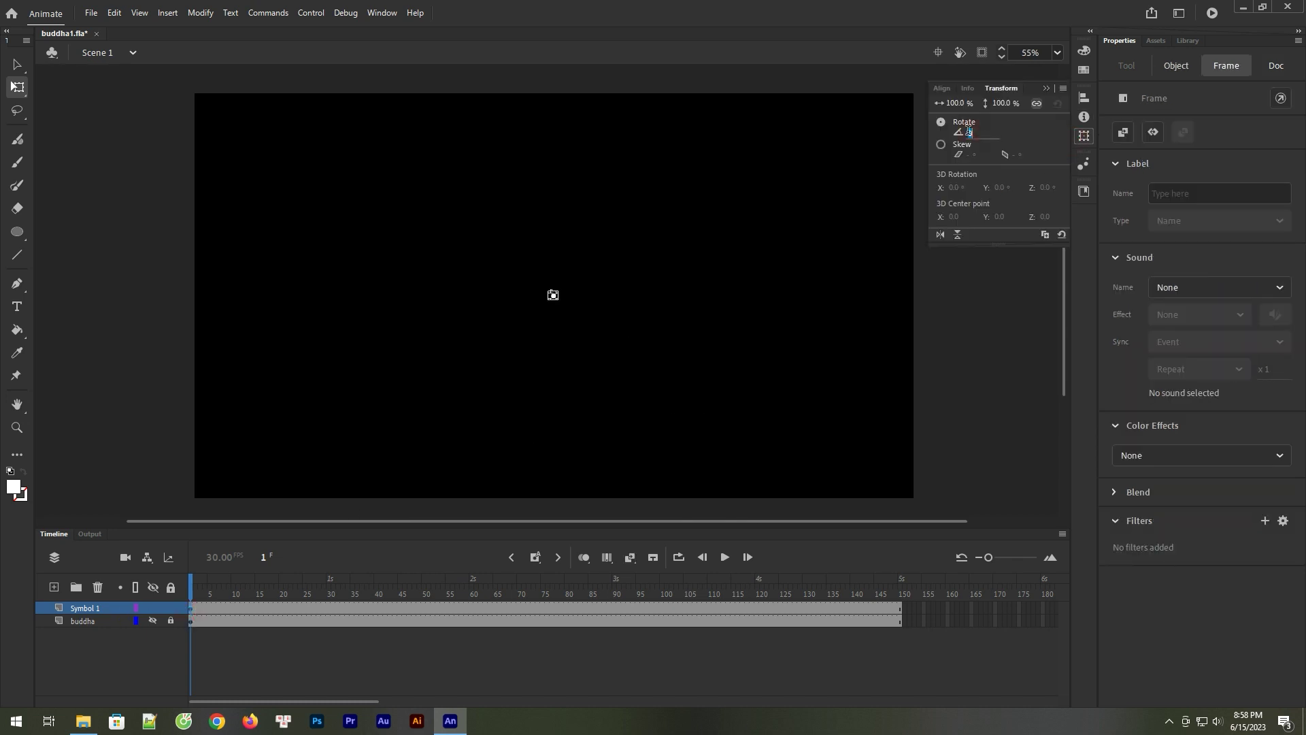
left_click(1046, 235)
left_click(1046, 235)
left_click(1046, 235)
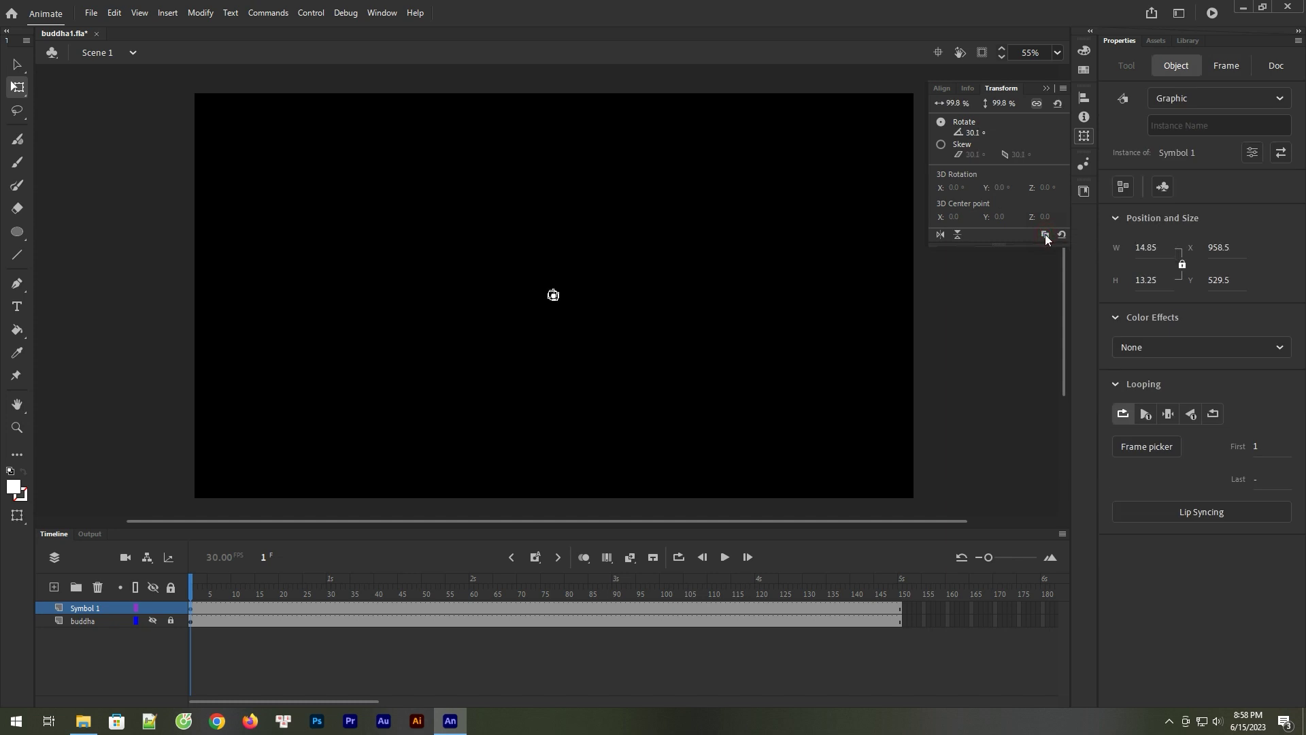
left_click(1045, 234)
left_click(1045, 234)
left_click(1045, 235)
left_click(1045, 234)
left_click(1045, 234)
left_click(1045, 234)
left_click(1046, 234)
left_click(1045, 234)
left_click(1045, 234)
left_click(1045, 234)
left_click(1045, 234)
left_click(1045, 234)
left_click(1046, 234)
left_click(1045, 234)
left_click(1045, 234)
- Add 17 more rotated copies of Symbol 1 with the same transform to complete the full circle
left_click(17, 428)
left_click_drag(511, 265, 589, 315)
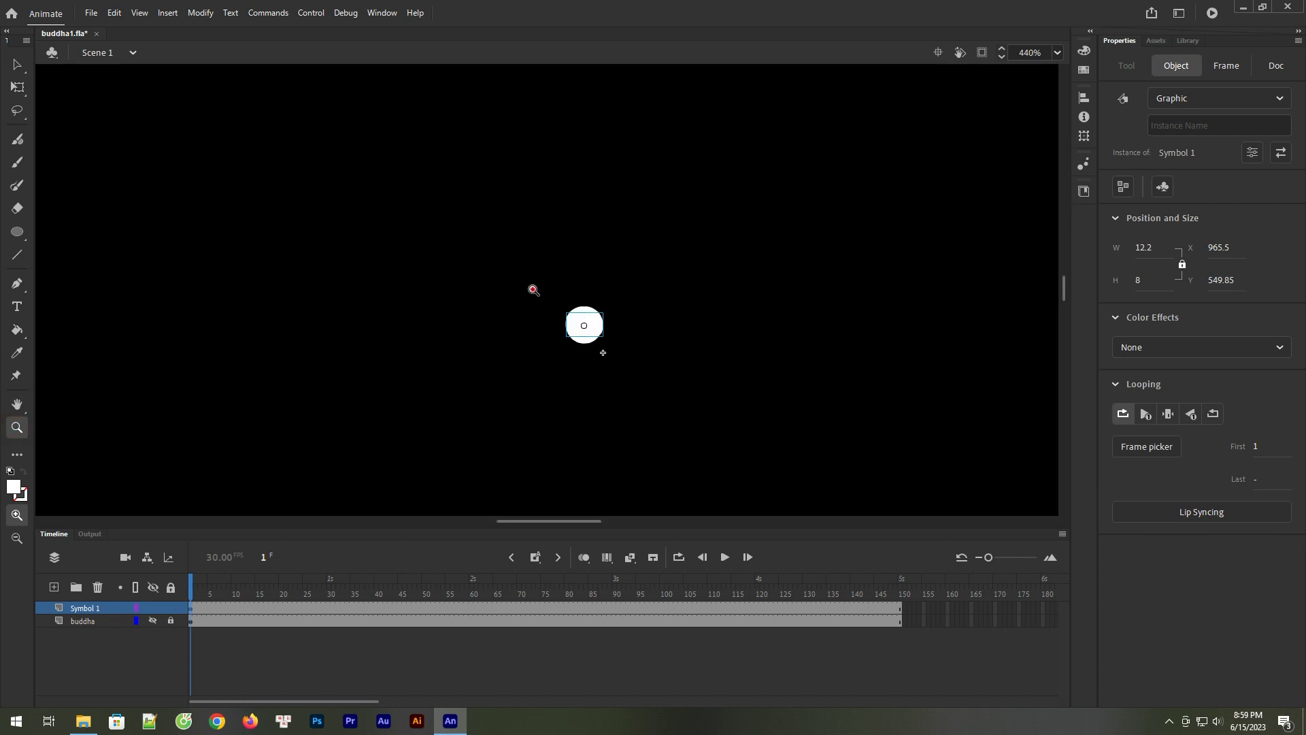
left_click(10, 64)
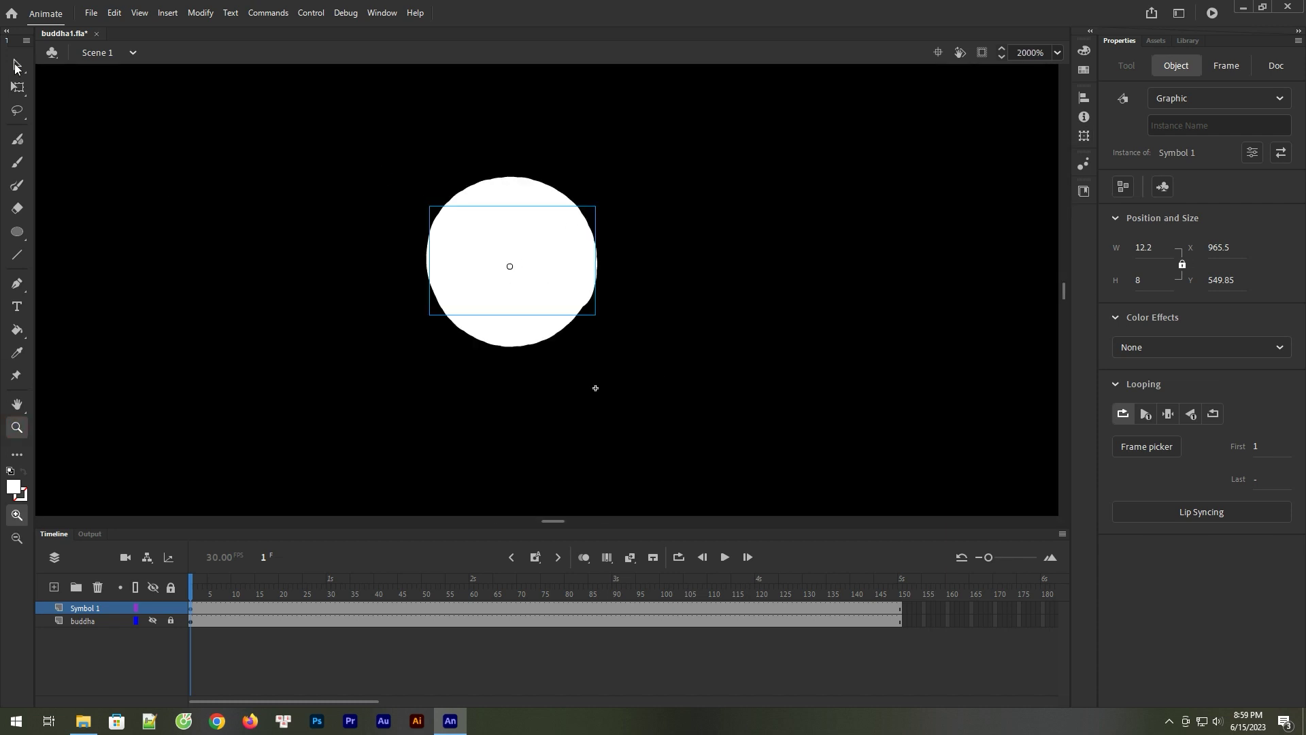
left_click(1084, 136)
left_click(1045, 234)
left_click(1044, 235)
left_click(1044, 234)
left_click(1044, 235)
left_click(1044, 235)
left_click(1044, 235)
left_click(1045, 235)
left_click(1044, 234)
left_click(1045, 234)
left_click(1045, 235)
left_click(1045, 235)
left_click(1044, 235)
left_click(1045, 235)
left_click(1045, 235)
left_click(1044, 235)
left_click(1045, 235)
left_click(1044, 234)
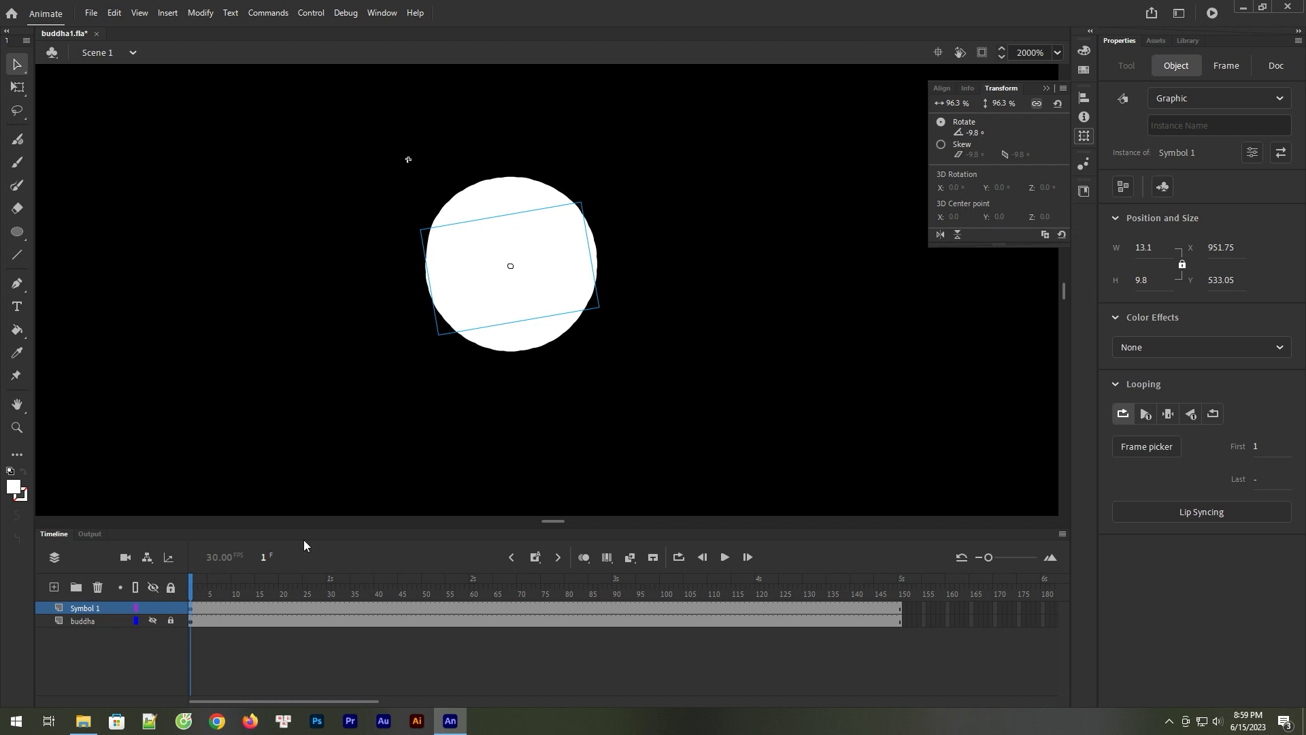
- Set the looping first frame of three neighbouring Symbol 1 copies to 10, 40 and 55
key("ctrl+t")
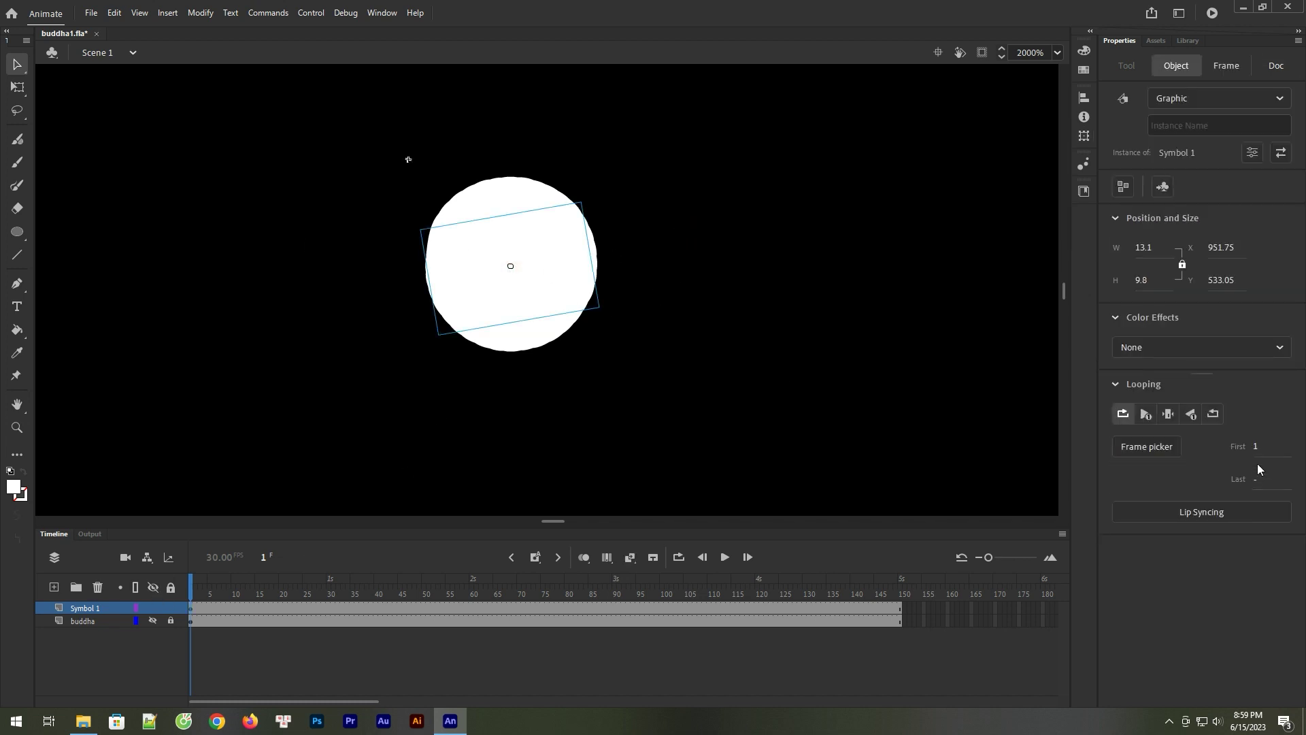
type("10")
left_click(722, 335)
left_click(513, 248)
left_click(1258, 446)
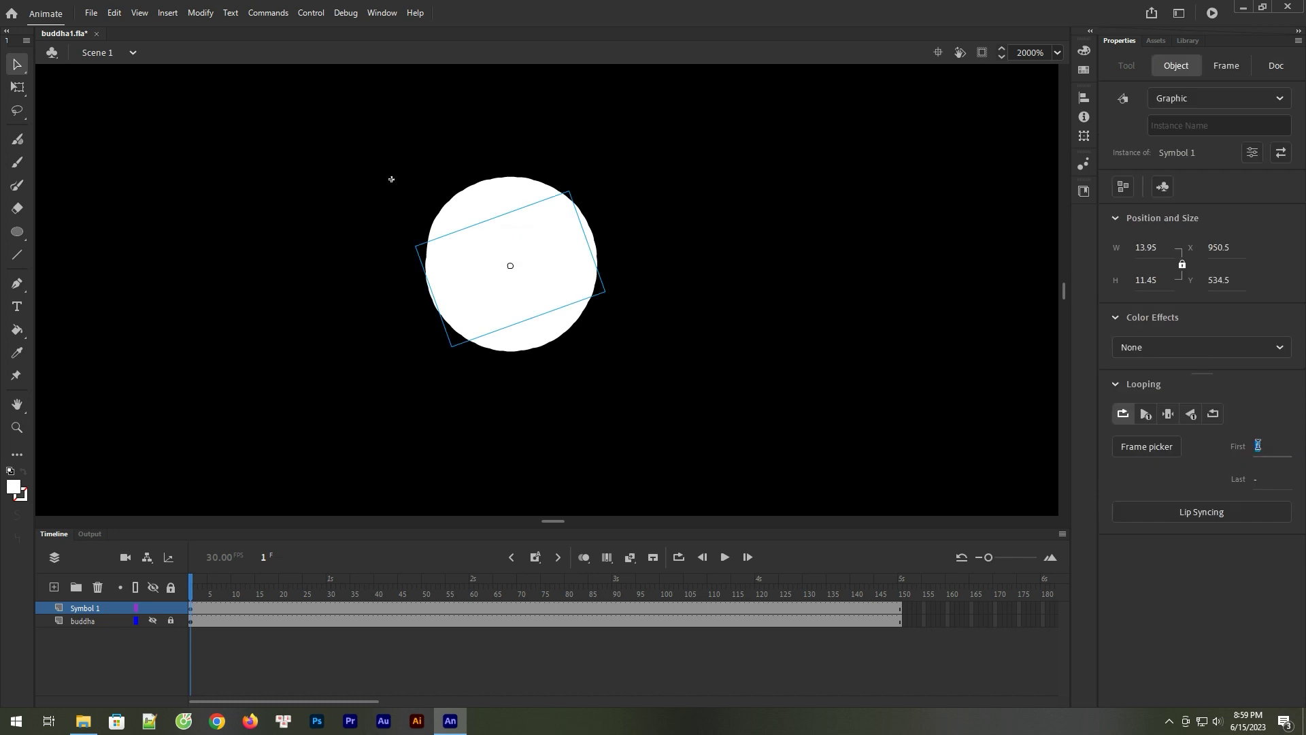
type("40")
left_click(669, 348)
left_click(534, 247)
left_click(1258, 447)
type("55")
left_click(823, 310)
- Set the looping first frame of the next two Symbol 1 copies in the ring to 140 and 90
key("ctrl+minus")
key("ctrl+minus")
key("ctrl+minus")
key("ctrl+minus")
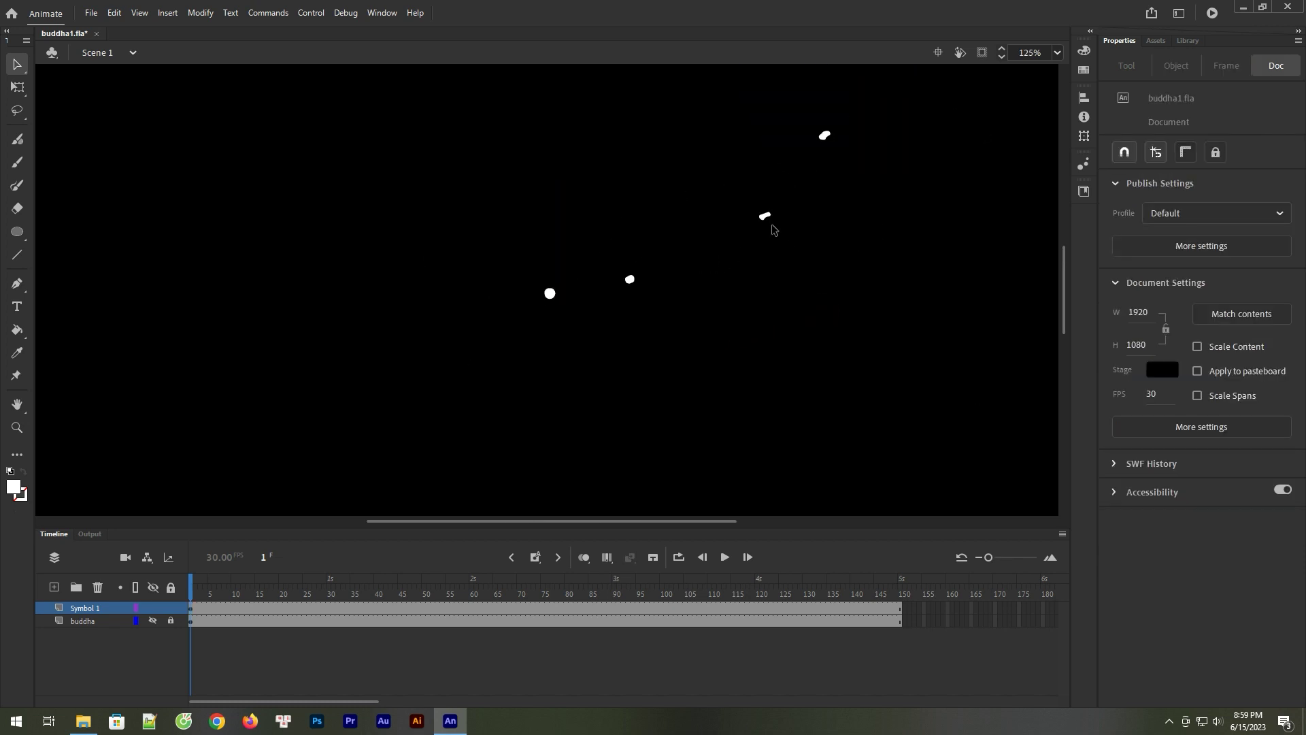
left_click(17, 428)
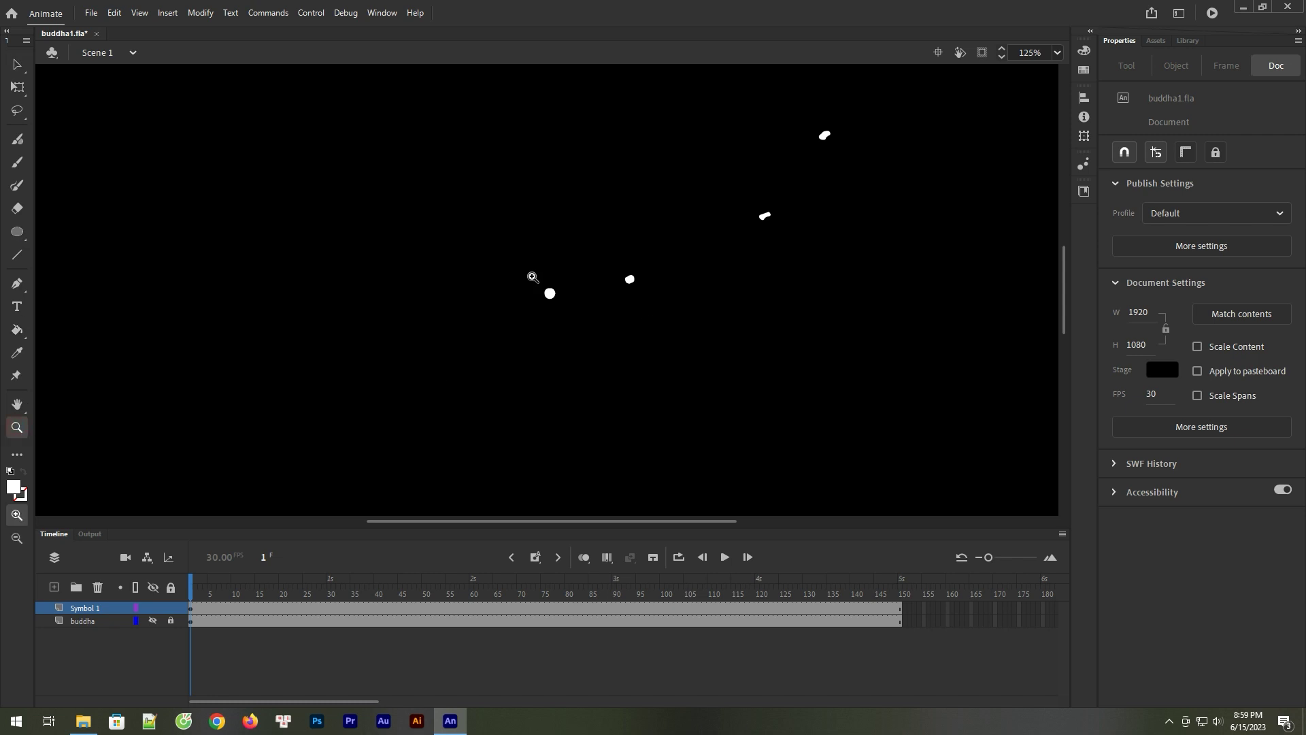
left_click_drag(522, 270, 571, 318)
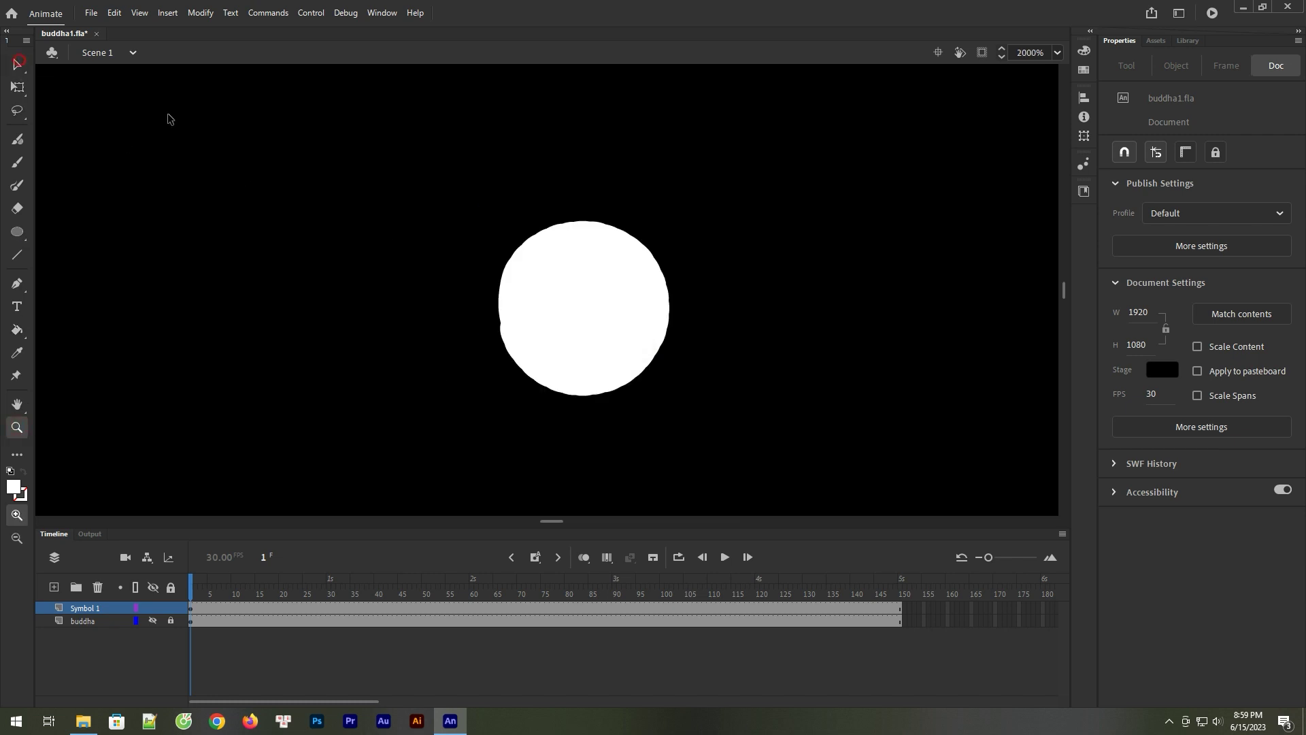
left_click(18, 63)
left_click(585, 317)
left_click(1258, 446)
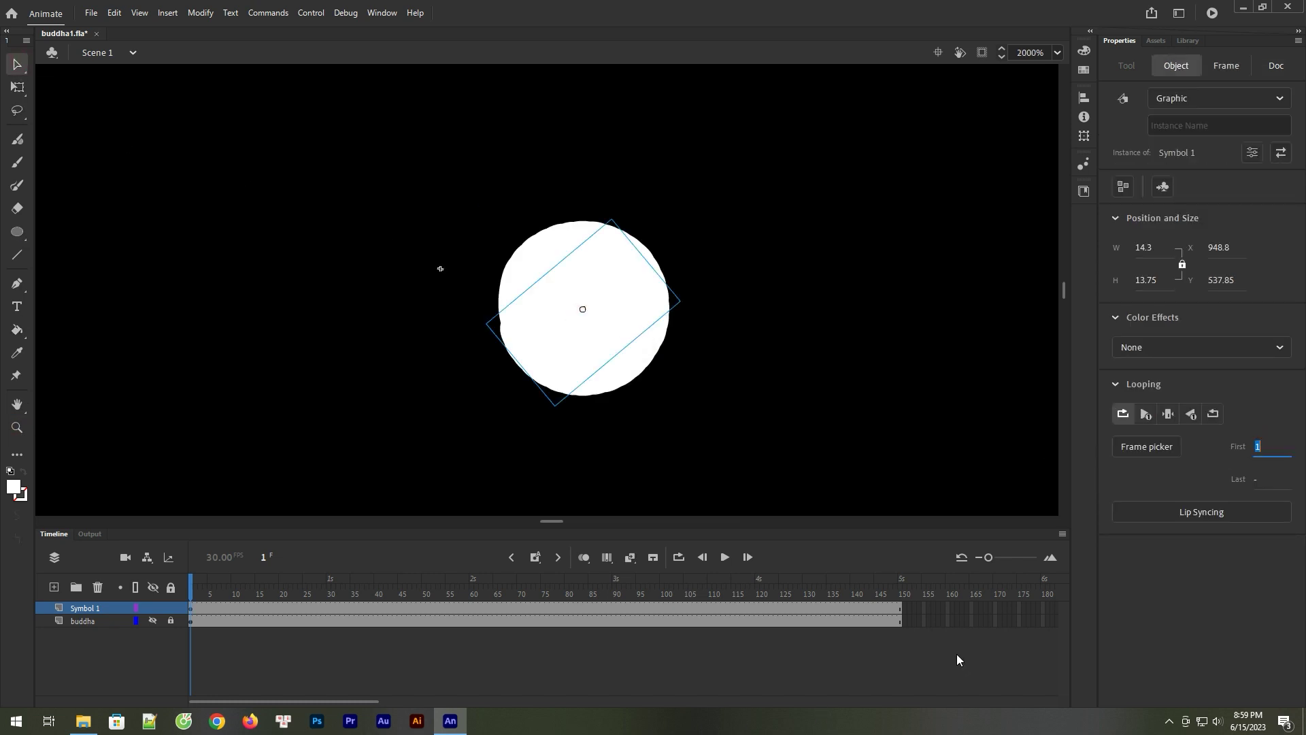
type("140")
left_click(557, 307)
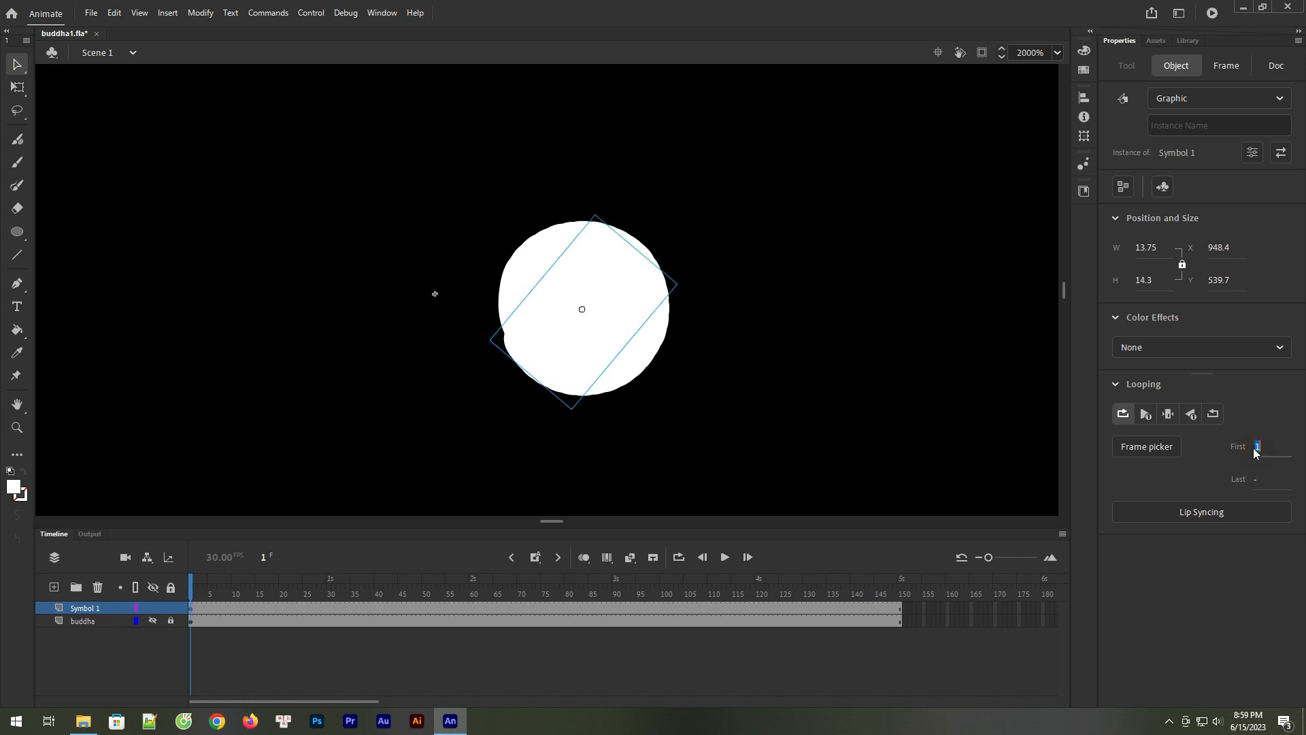
type("90")
- Try first frame 150 on the next copy, reset it to 1, and set the adjacent copy's first frame to 45
left_click(574, 302)
left_click(1257, 446)
type("150")
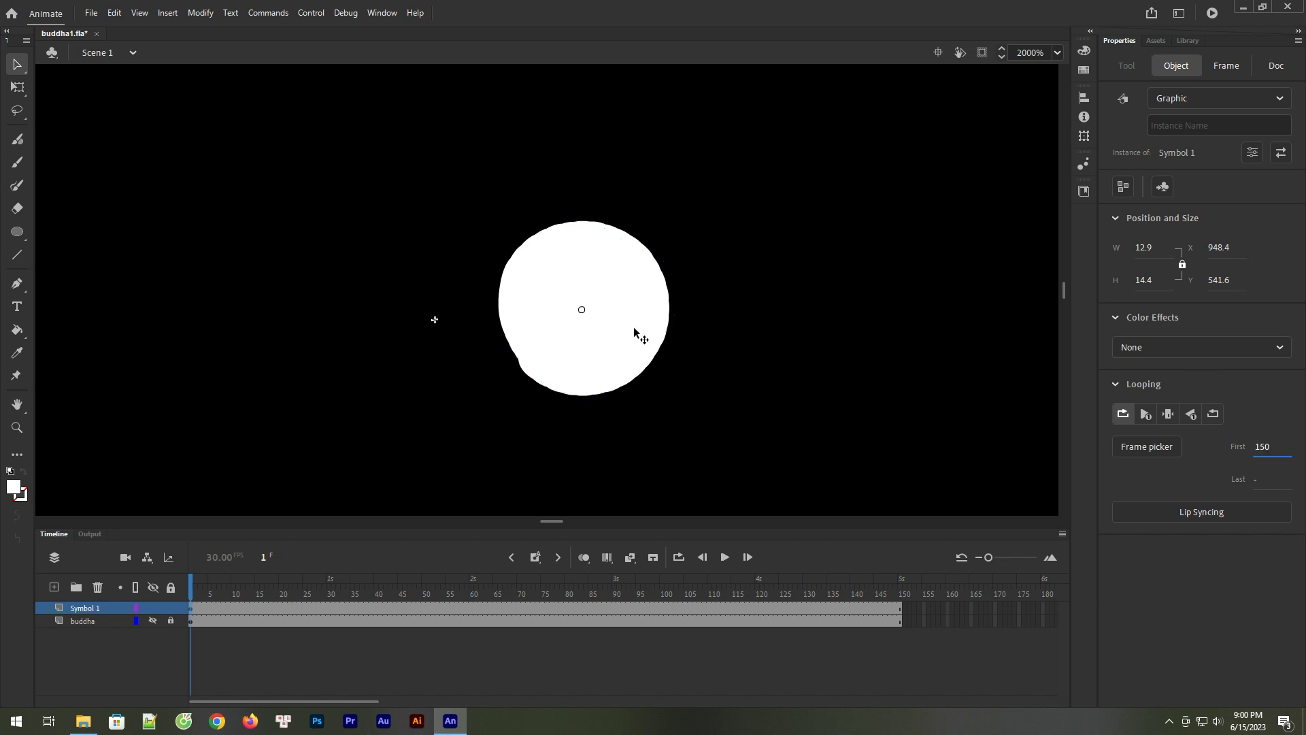
left_click_drag(1280, 447, 1205, 453)
type("1")
key("Return")
type("45")
- Set the looping first frame of the next two Symbol 1 copies in the ring to 60 and 90
left_click(599, 331)
left_click(1257, 448)
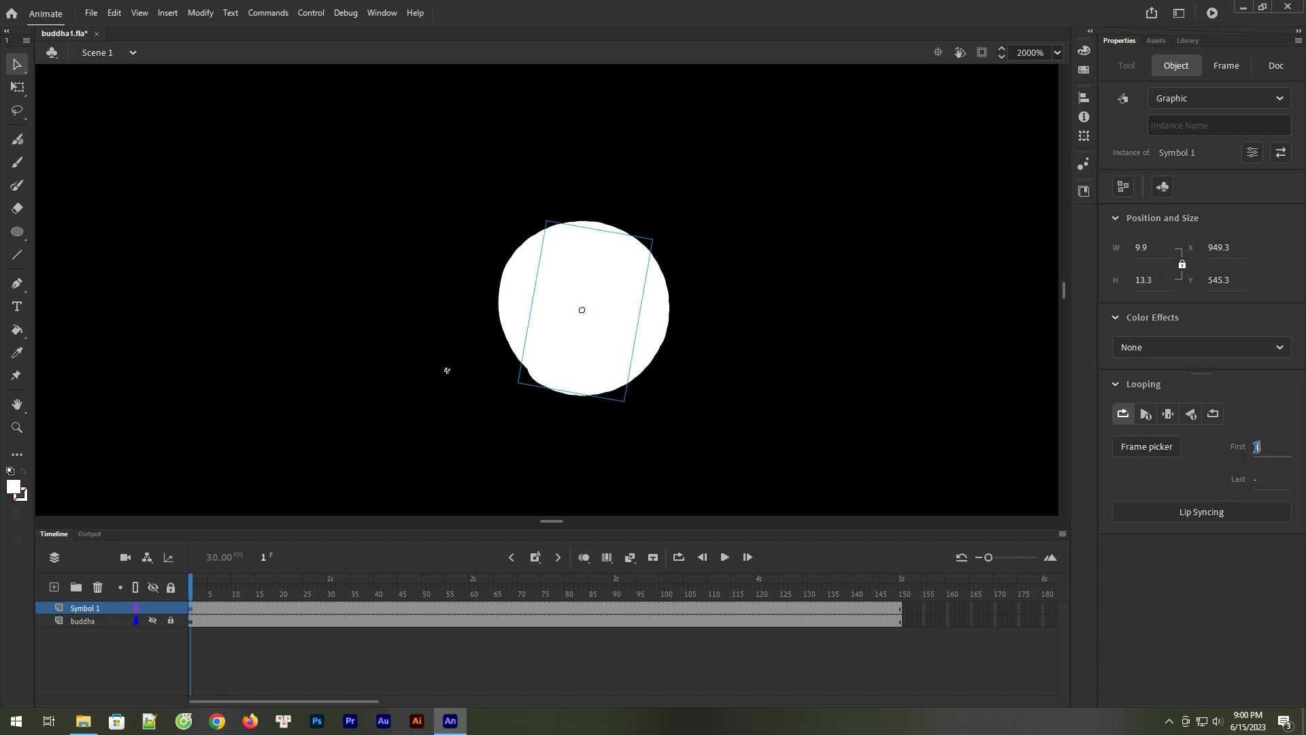
type("60")
left_click(593, 301)
left_click(1257, 446)
type("90")
- Set the looping first frame of the following two Symbol 1 copies to 99 and 120
left_click(599, 297)
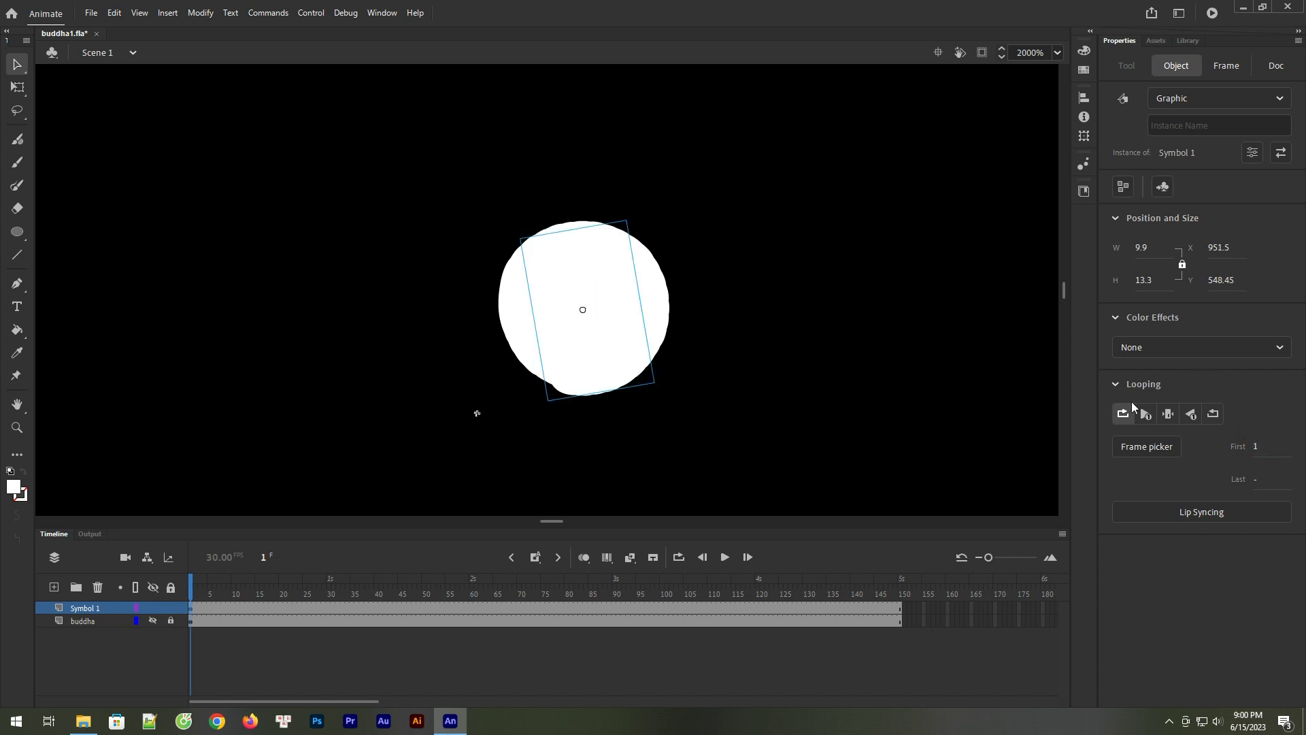
left_click(1258, 446)
type("120")
left_click(591, 309)
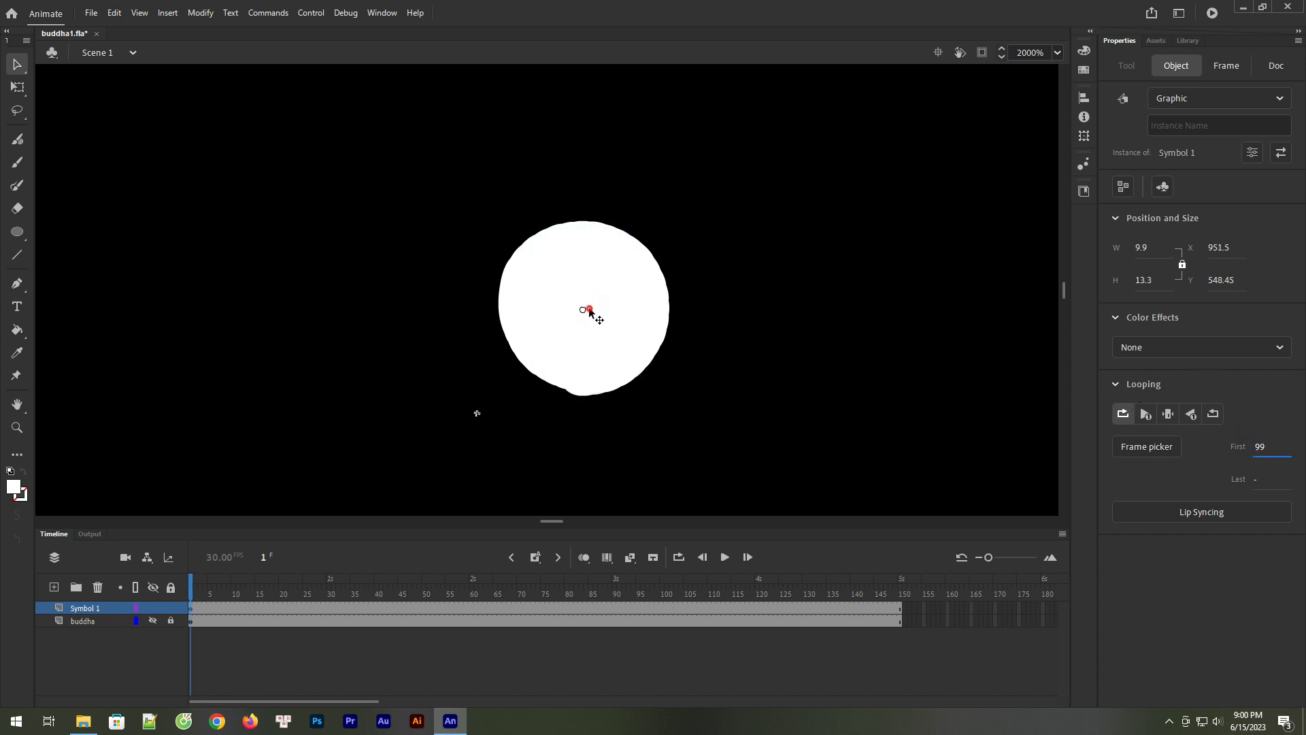
type("150")
- Set the looping first frame of the next two Symbol 1 copies to 42 and 33
left_click(592, 289)
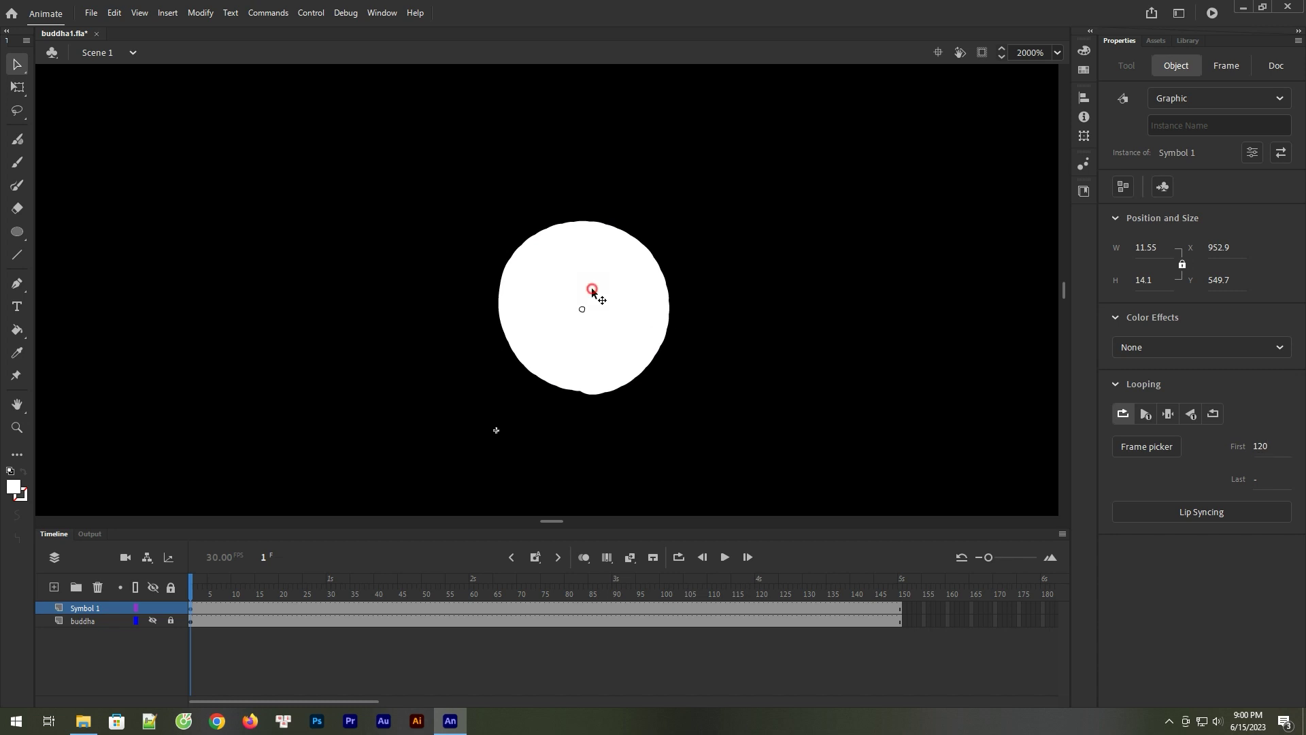
left_click(1254, 446)
type("42")
key("Return")
left_click(606, 311)
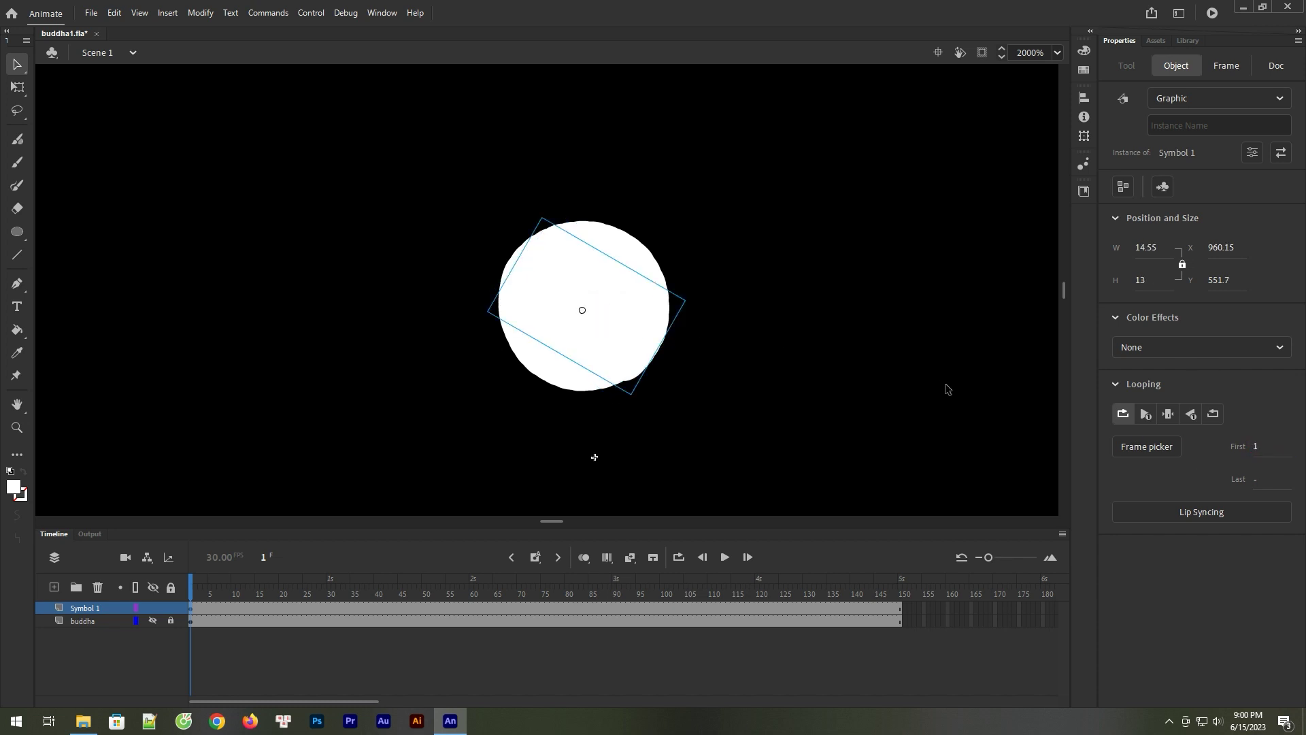
left_click(1256, 443)
type("33")
- Set the looping first frame of the adjacent Symbol 1 copy to 65
left_click(597, 342)
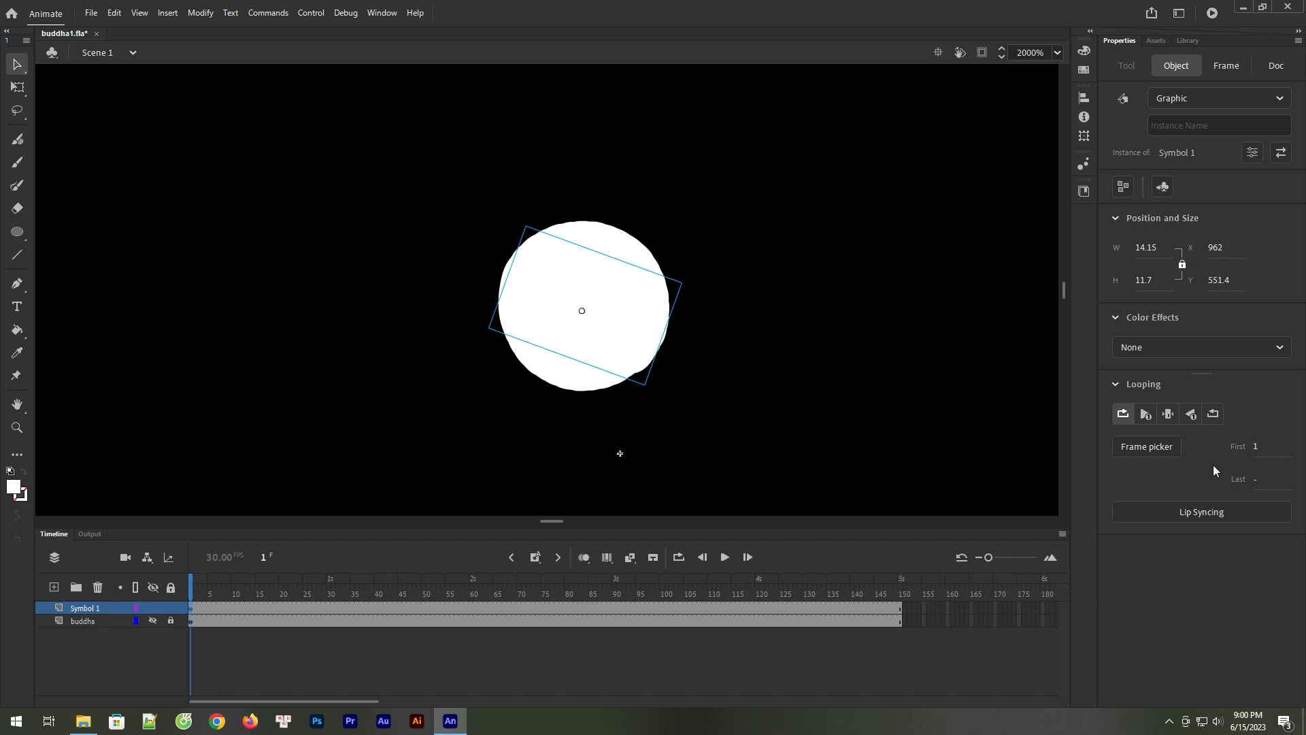
left_click(1256, 446)
type("50")
key("BackSpace")
key("BackSpace")
type("65")
- Set the looping first frame of the next two Symbol 1 copies to 75 and 8
left_click(574, 323)
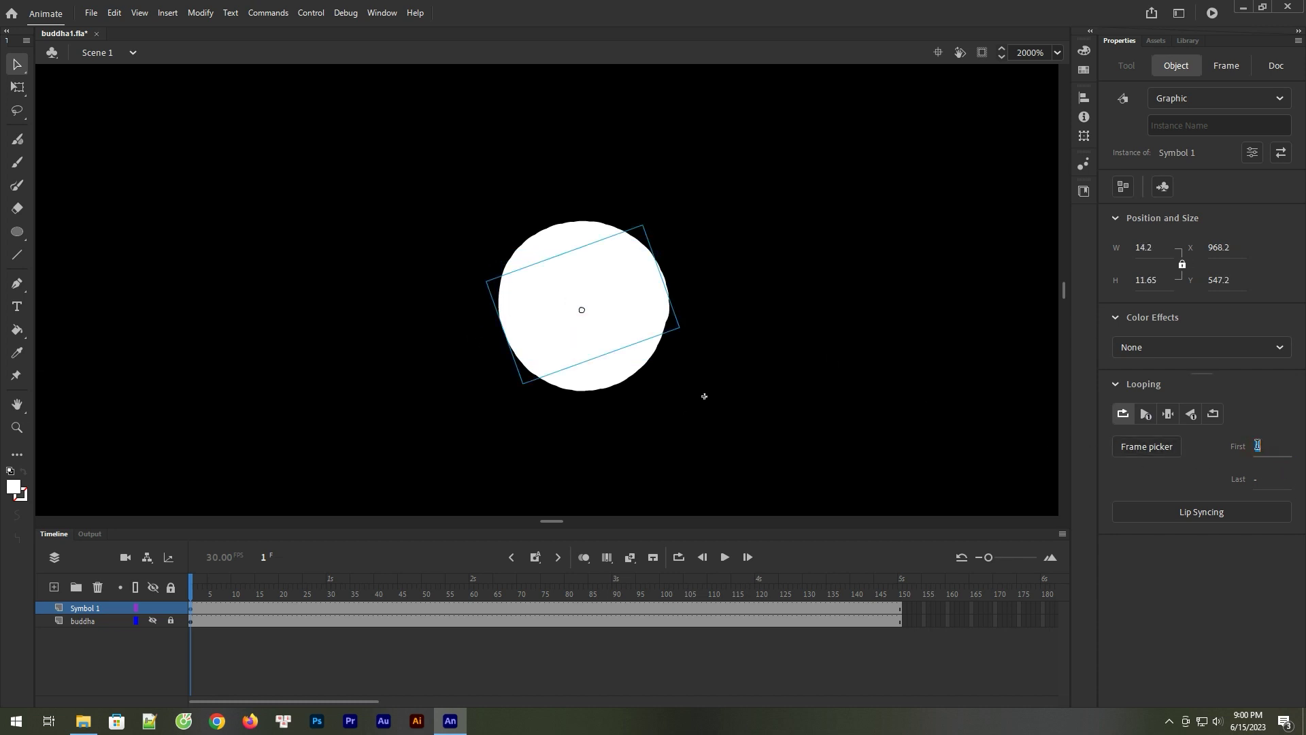
left_click(1262, 447)
type("75")
left_click(633, 331)
left_click(1263, 448)
type("8")
- Change the looping first frame of the next two Symbol 1 copies, using 13 for the second one
left_click(595, 311)
left_click(1256, 449)
type("14.6")
left_click(624, 326)
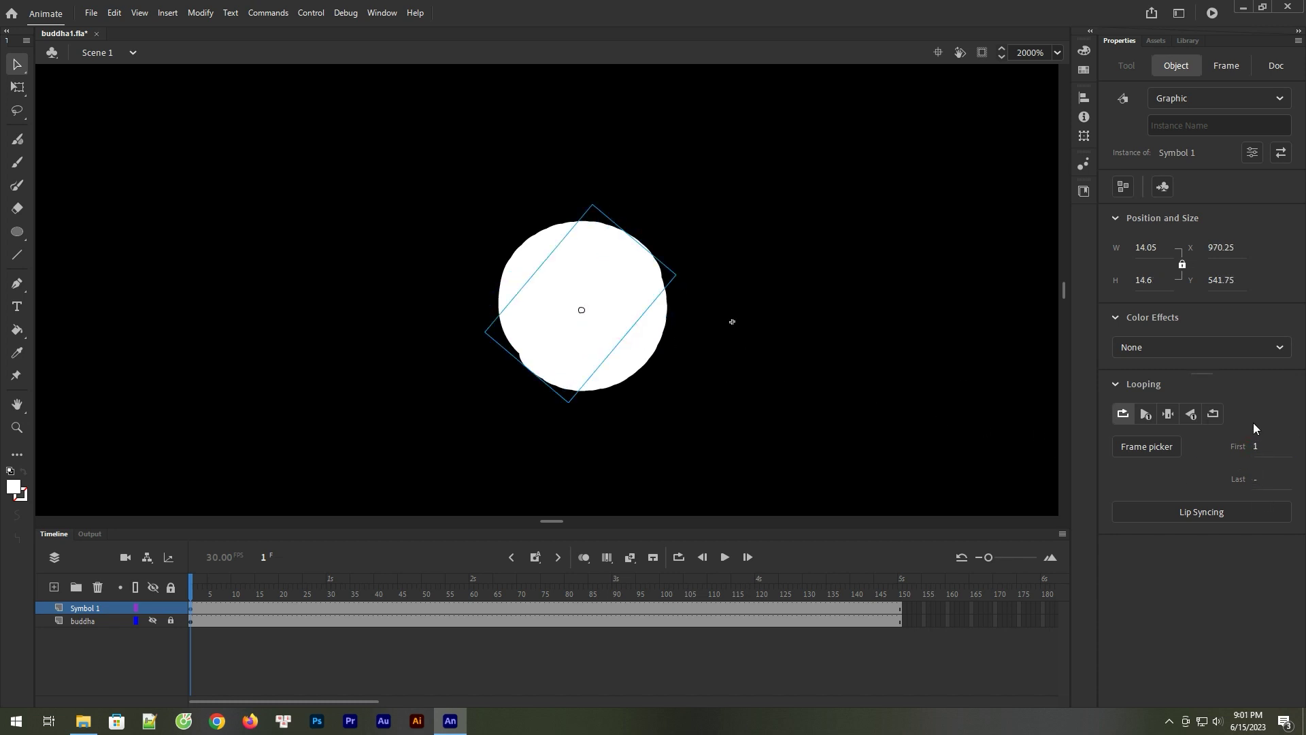
left_click(1259, 446)
type("13")
- Change the looping first frame of the next three Symbol 1 copies, using 15 and 120 for the last two
left_click(615, 329)
left_click(1254, 449)
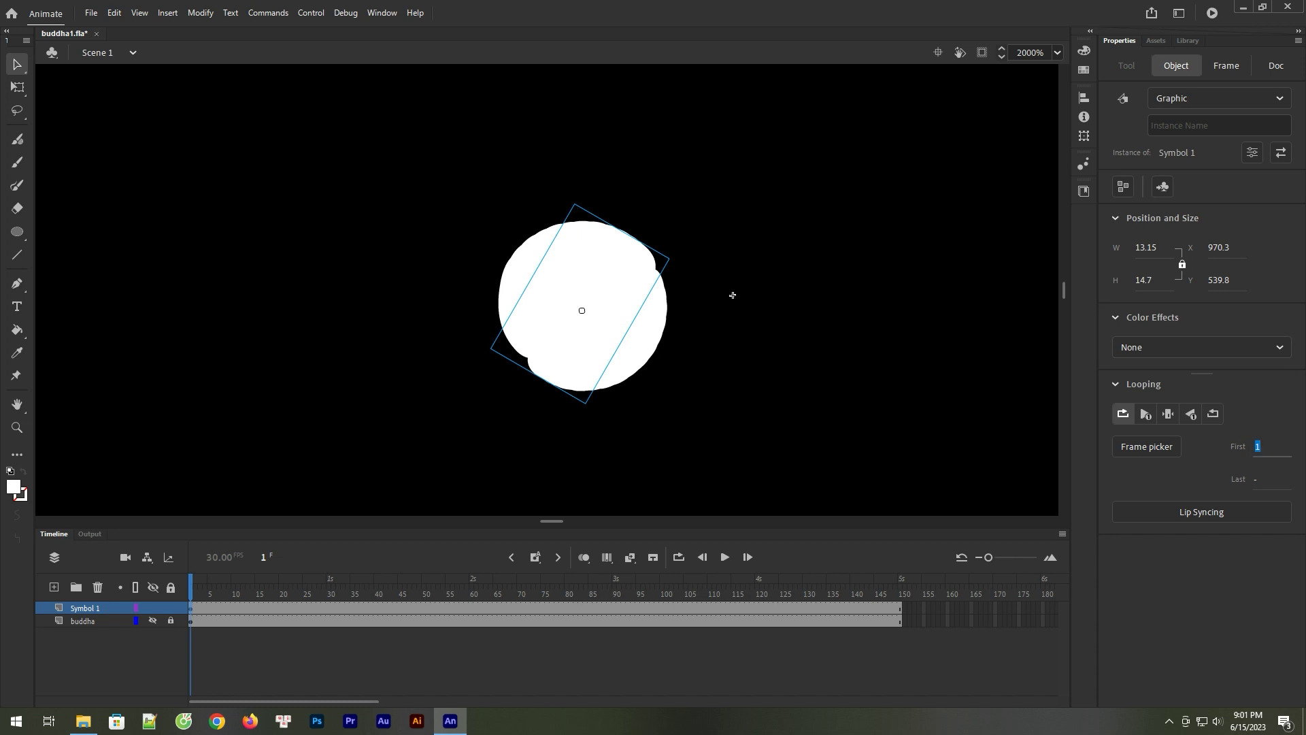
left_click(602, 326)
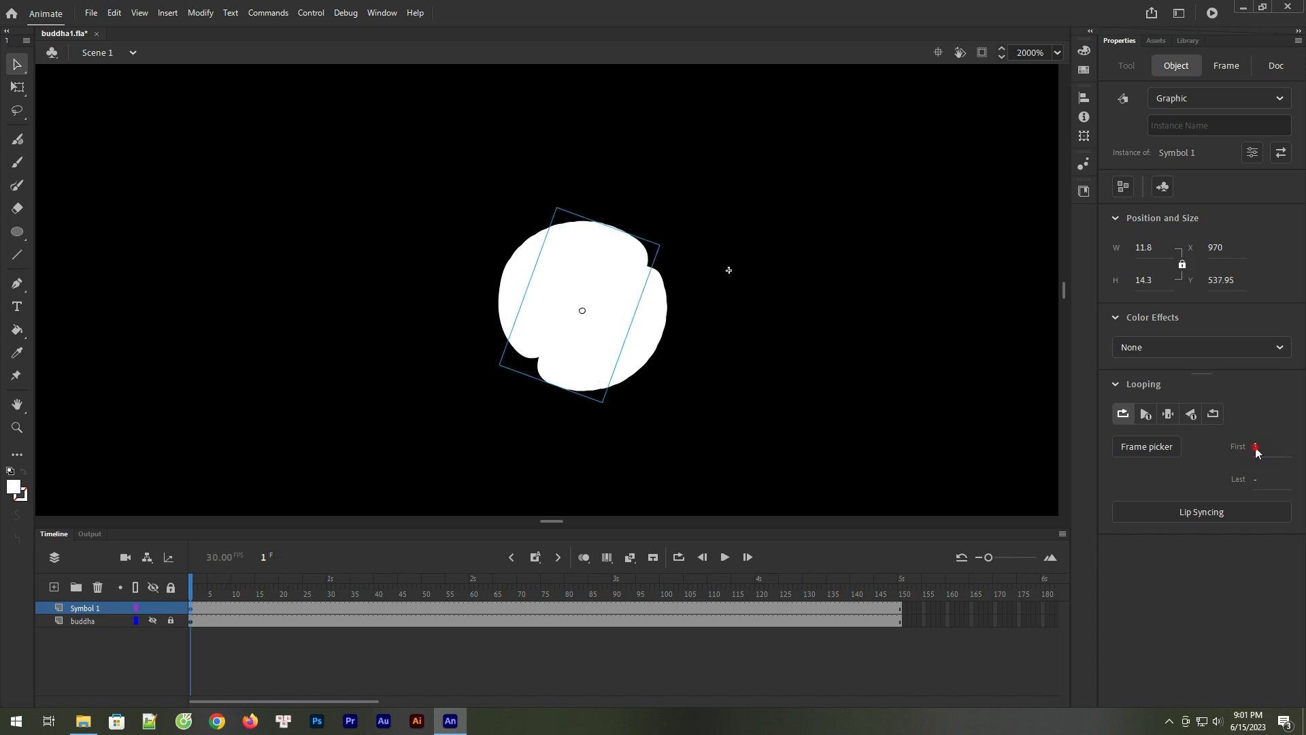
left_click(1256, 448)
type("15")
left_click(602, 346)
left_click(1258, 445)
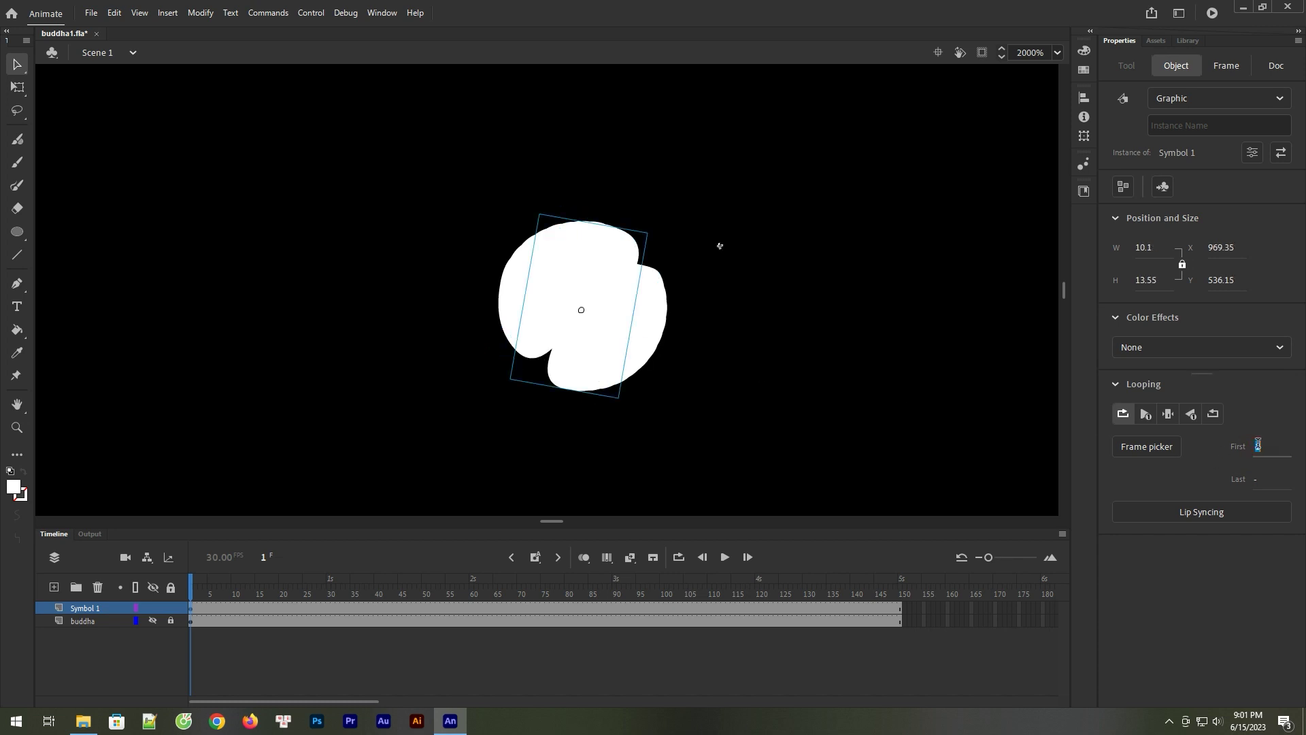
type("120")
- Set the looping first frame of the next two Symbol 1 copies to 4 and 20
left_click(631, 324)
left_click(1256, 444)
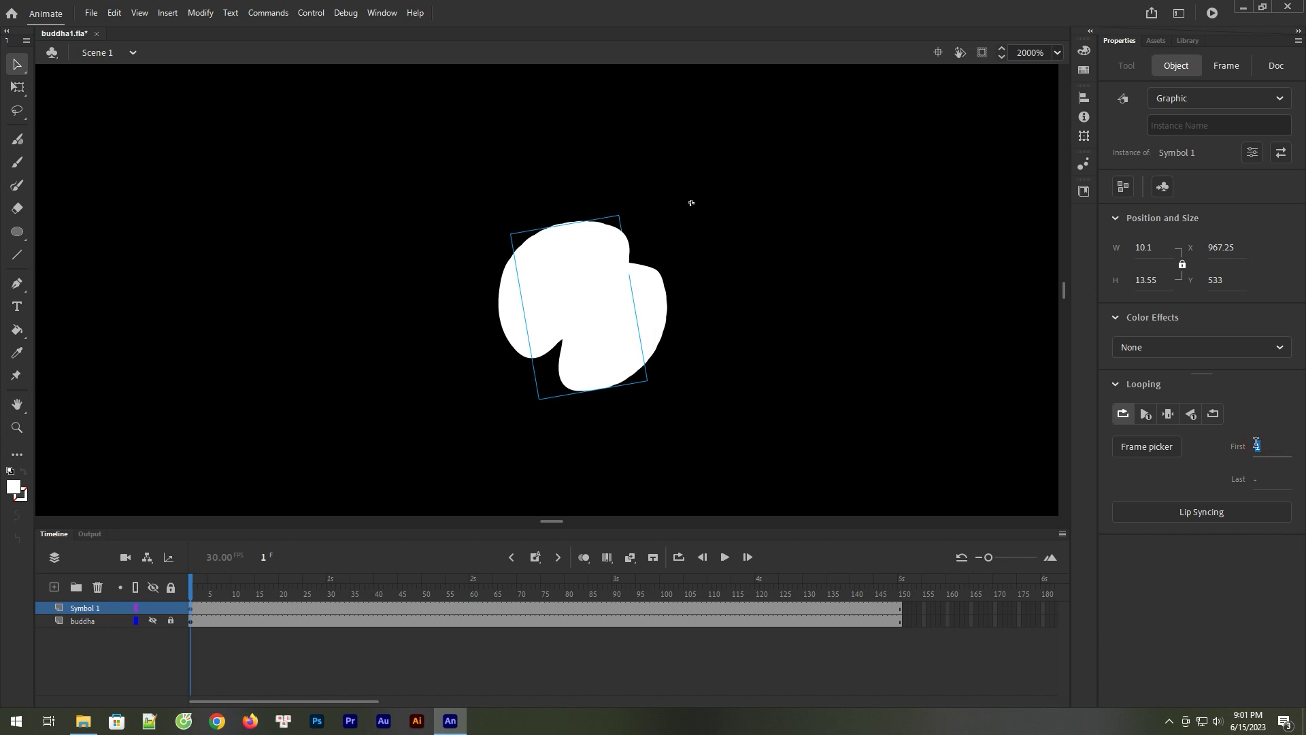
type("4")
key("Return")
left_click(645, 311)
left_click(1256, 447)
key("Return")
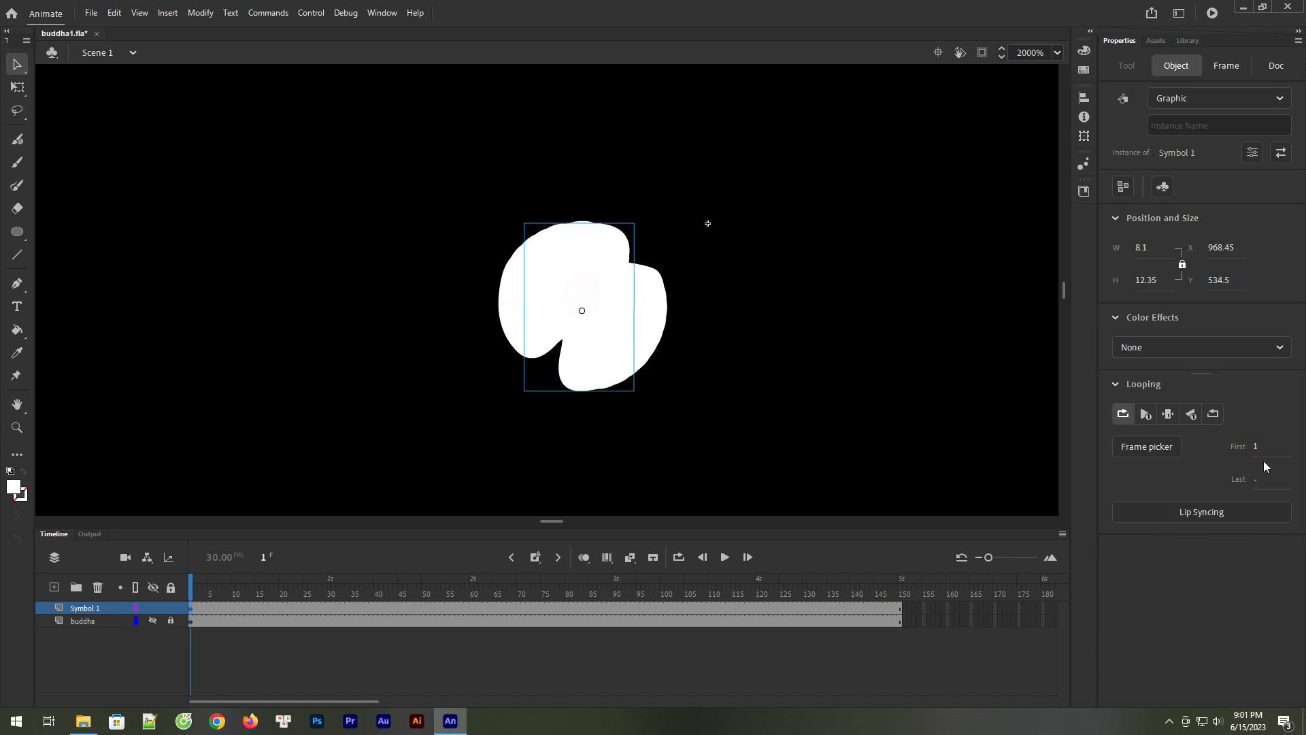
type("20")
key("Return")
- Change the looping first frame of the next three Symbol 1 copies, using 30 and 7 for the first two
left_click(634, 327)
type("3")
type("0")
left_click(626, 310)
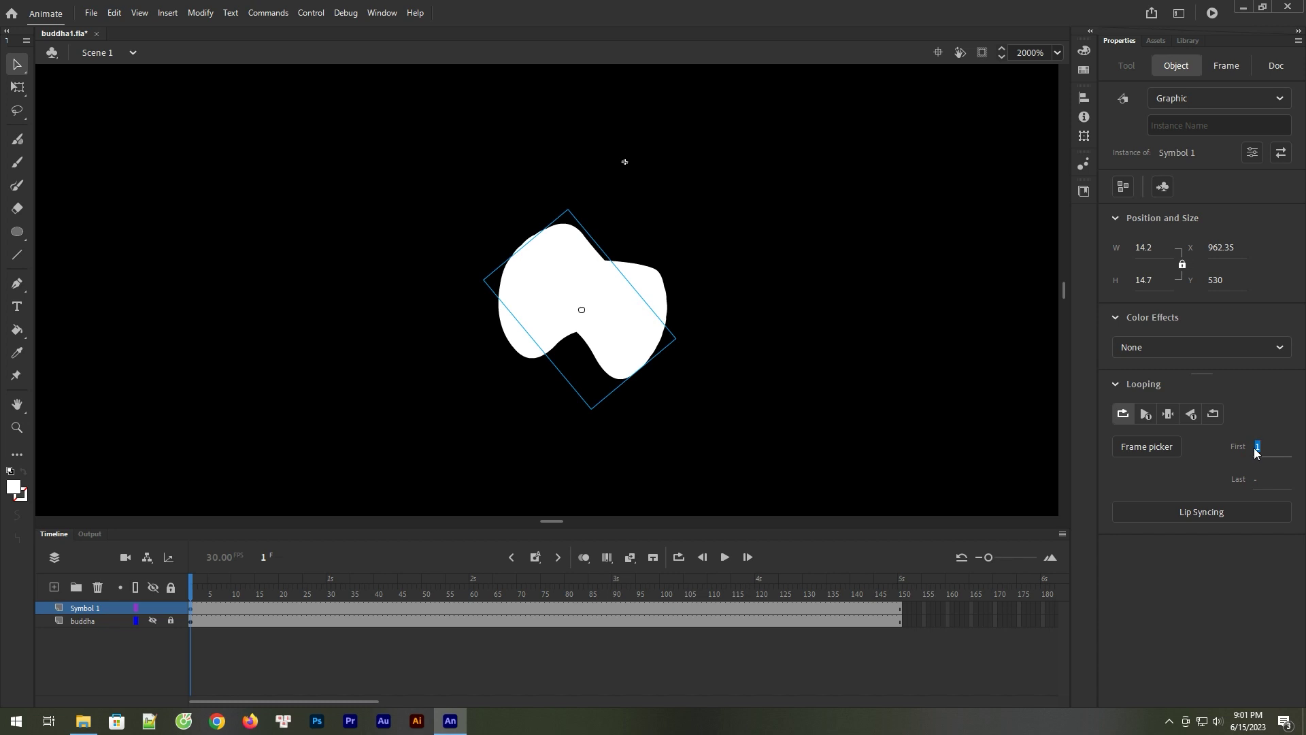
type("7")
key("Return")
key("ctrl+z")
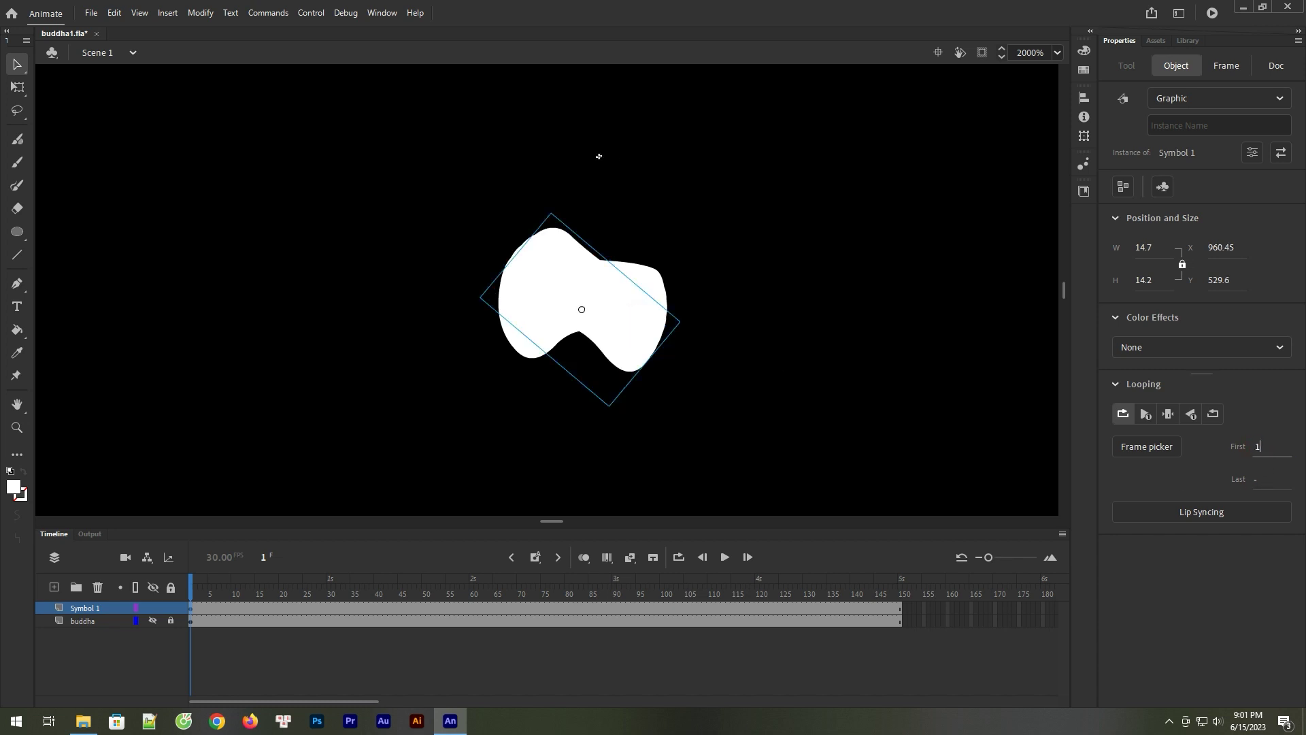
type("0")
- Change the looping first frame of the last three stacked Symbol 1 copies, using 70 and 28 for the final two
left_click(634, 338)
left_click(1255, 448)
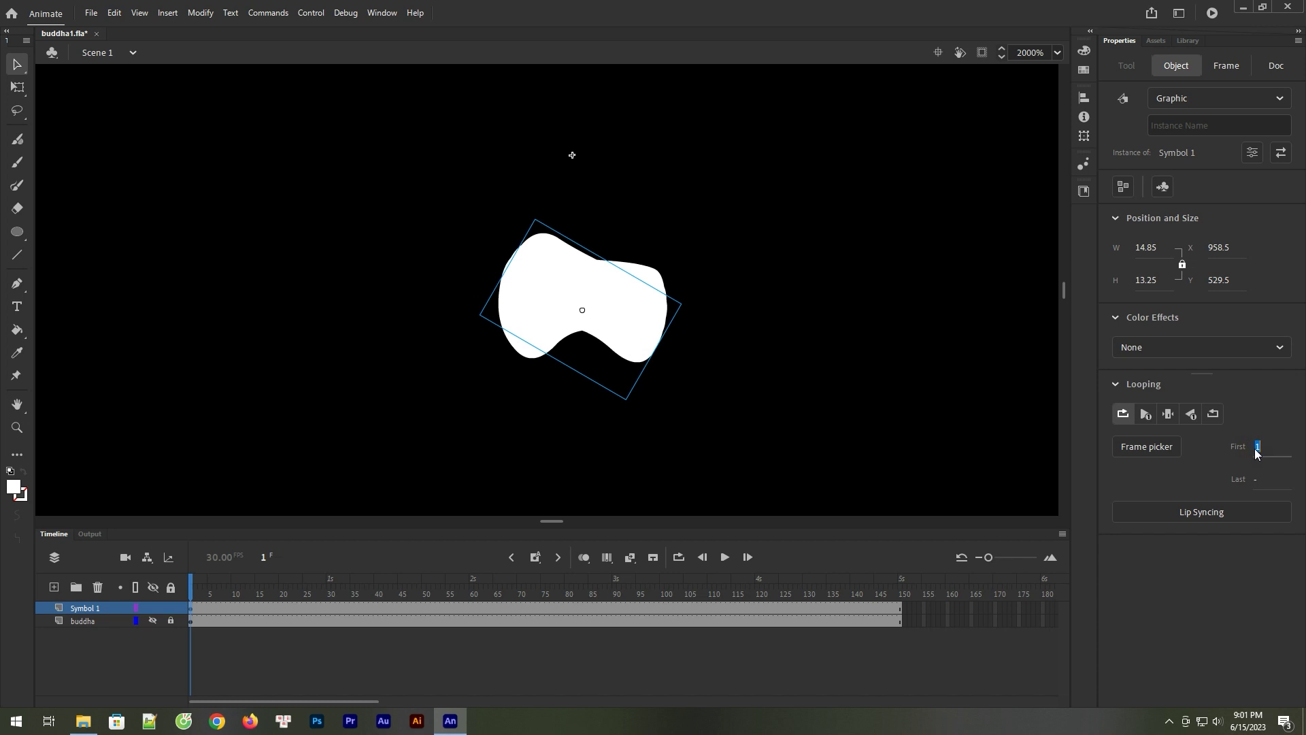
key("ctrl+z")
left_click(1256, 449)
type("70")
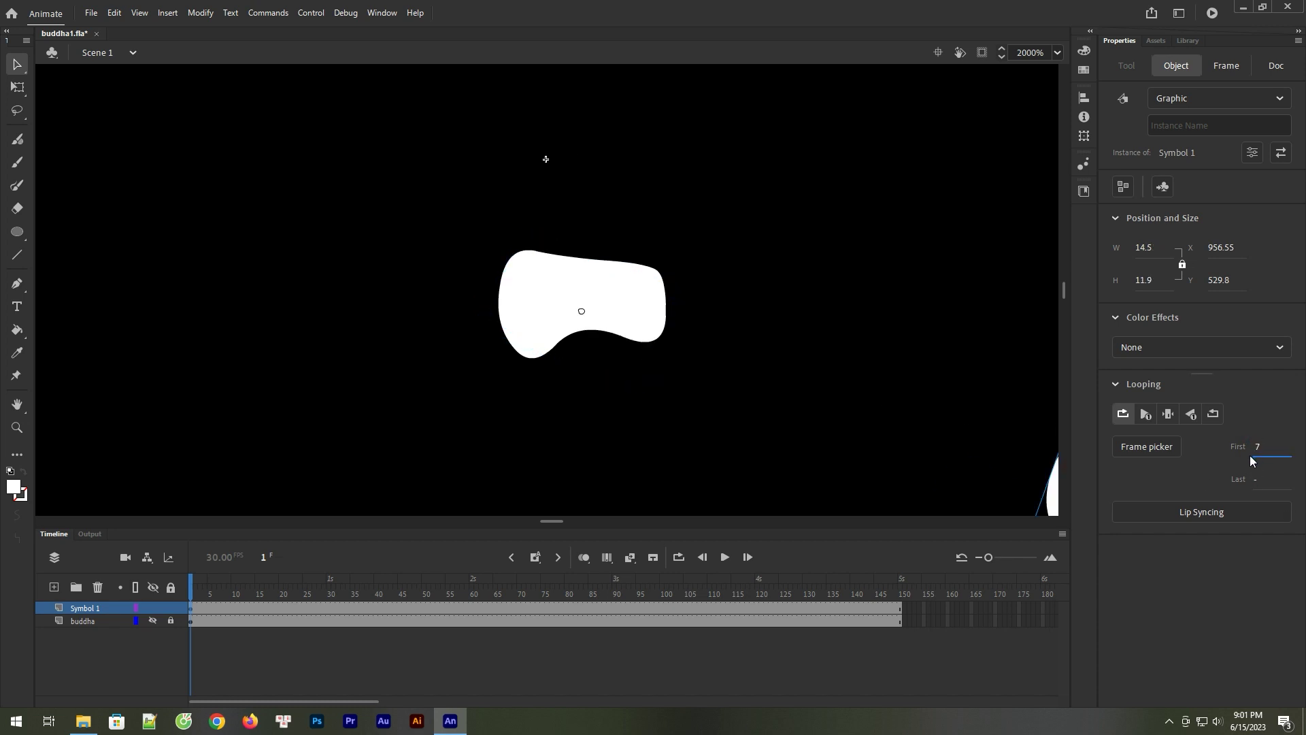
left_click(641, 318)
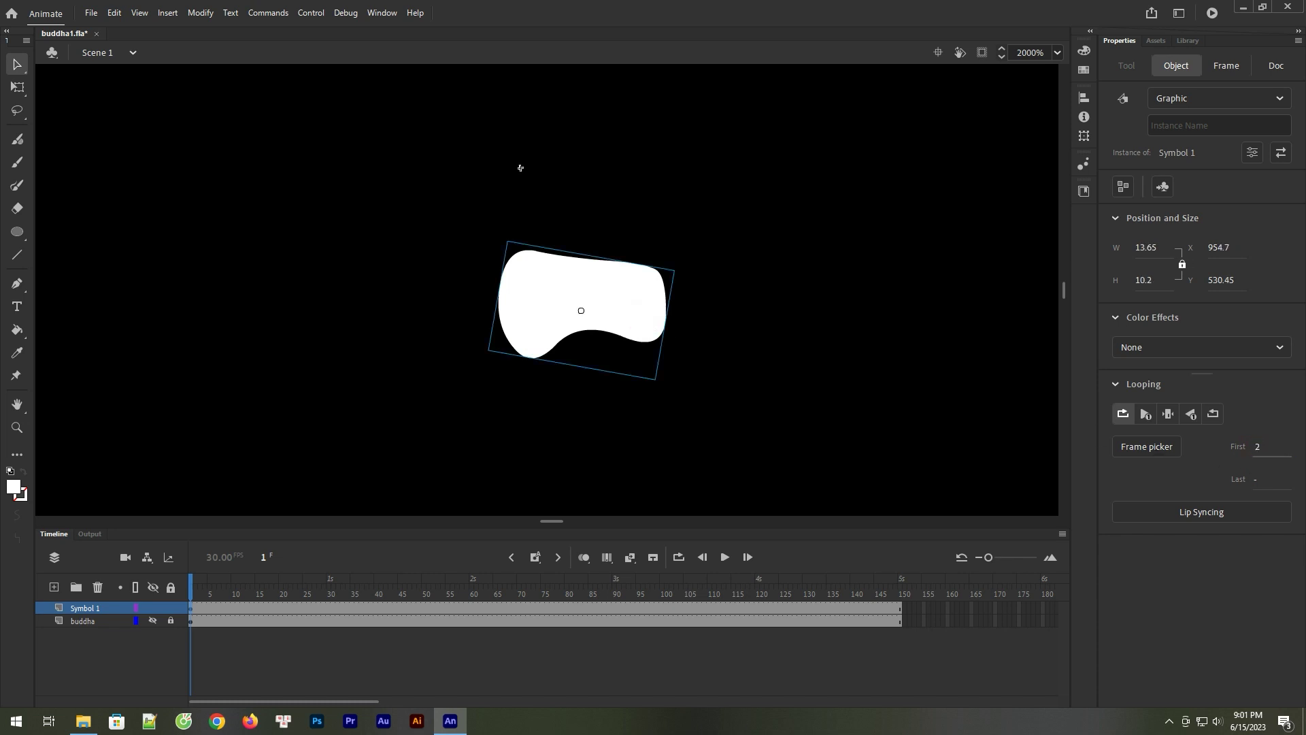
type("28")
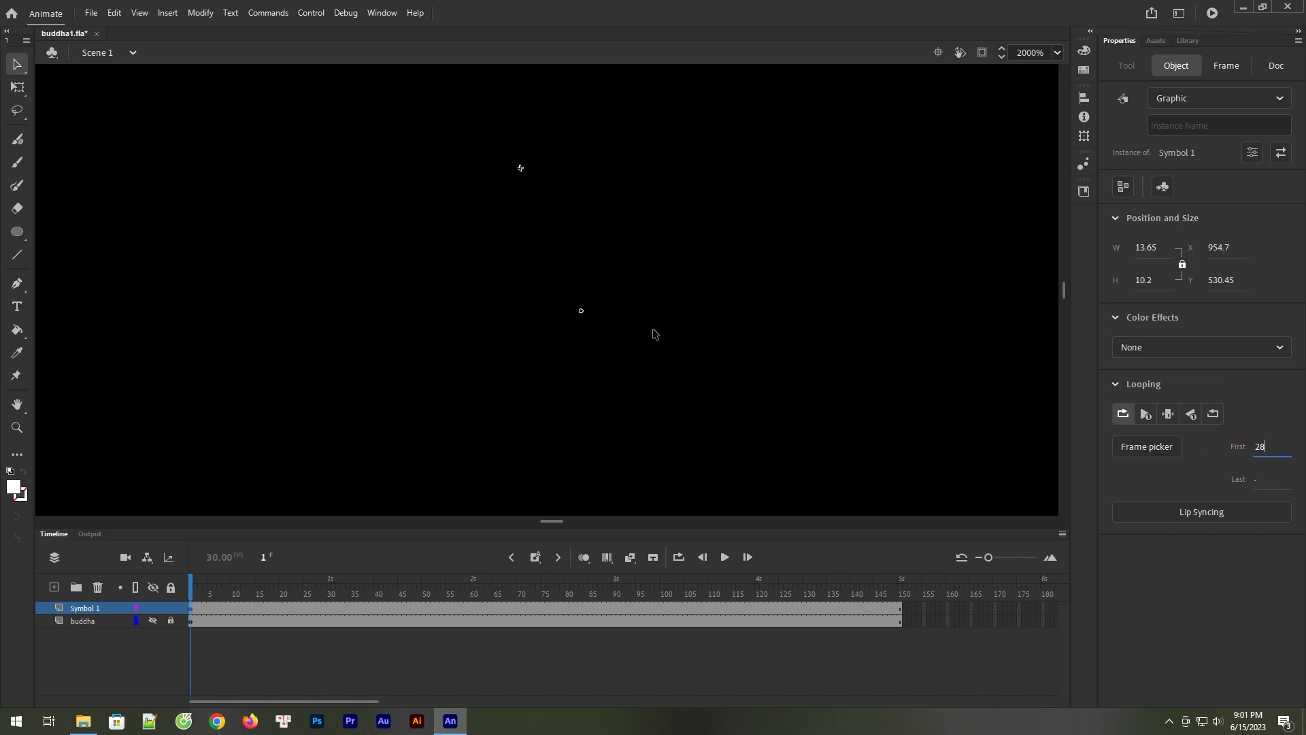
- Deselect the particles and play the main timeline to preview the staggered particle animation on the whole stage
scroll(653, 349, "down", 8)
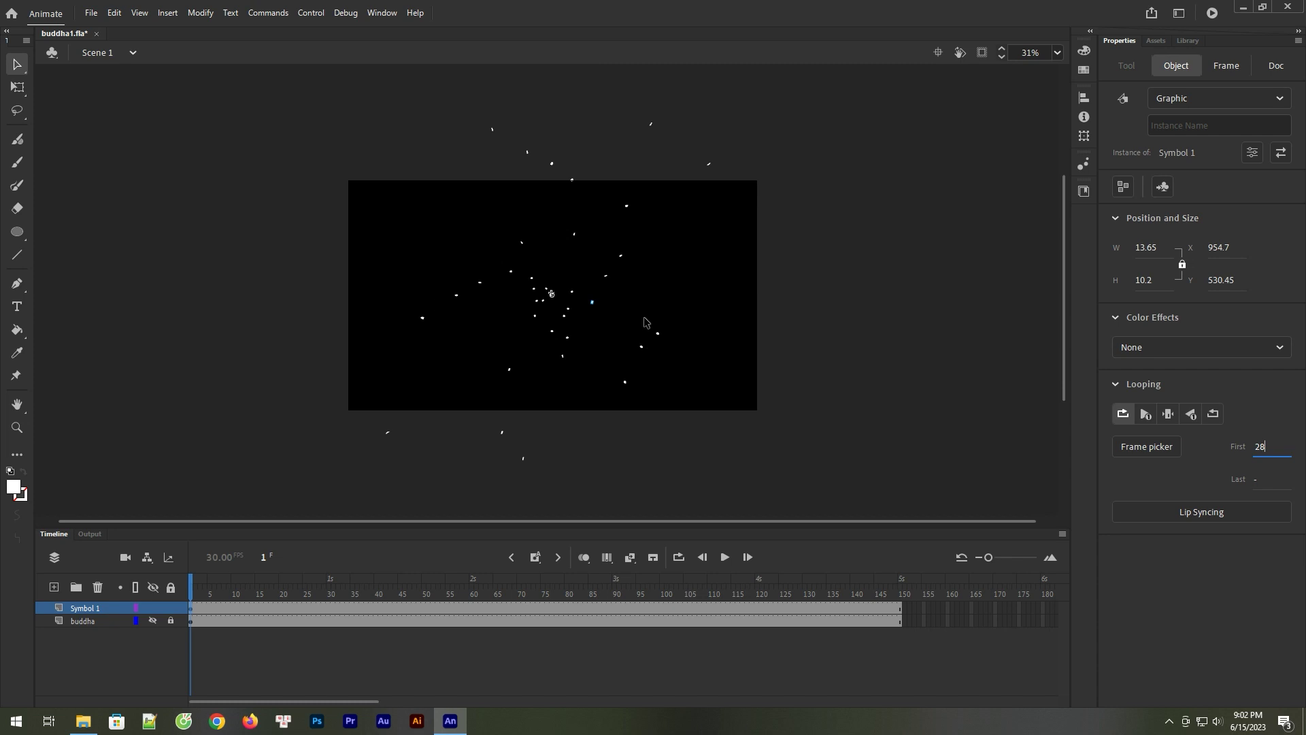
left_click(730, 285)
left_click(726, 558)
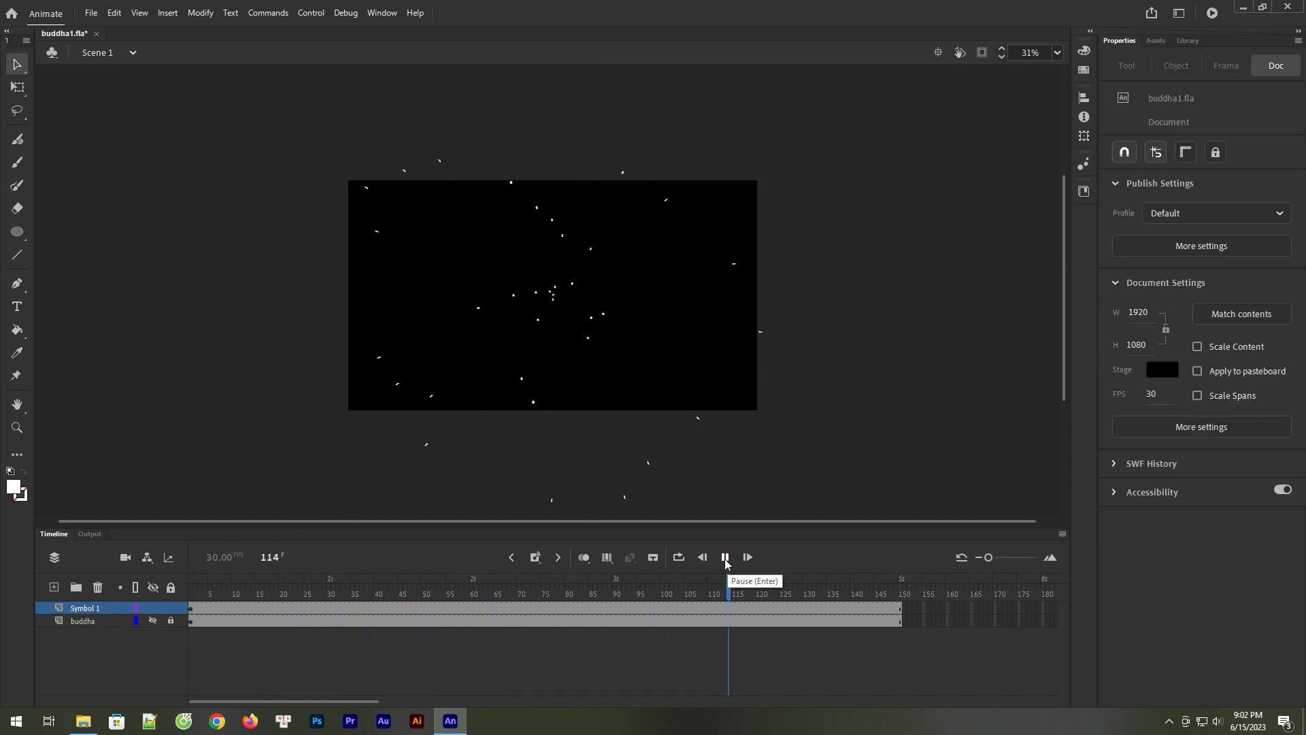
left_click(722, 565)
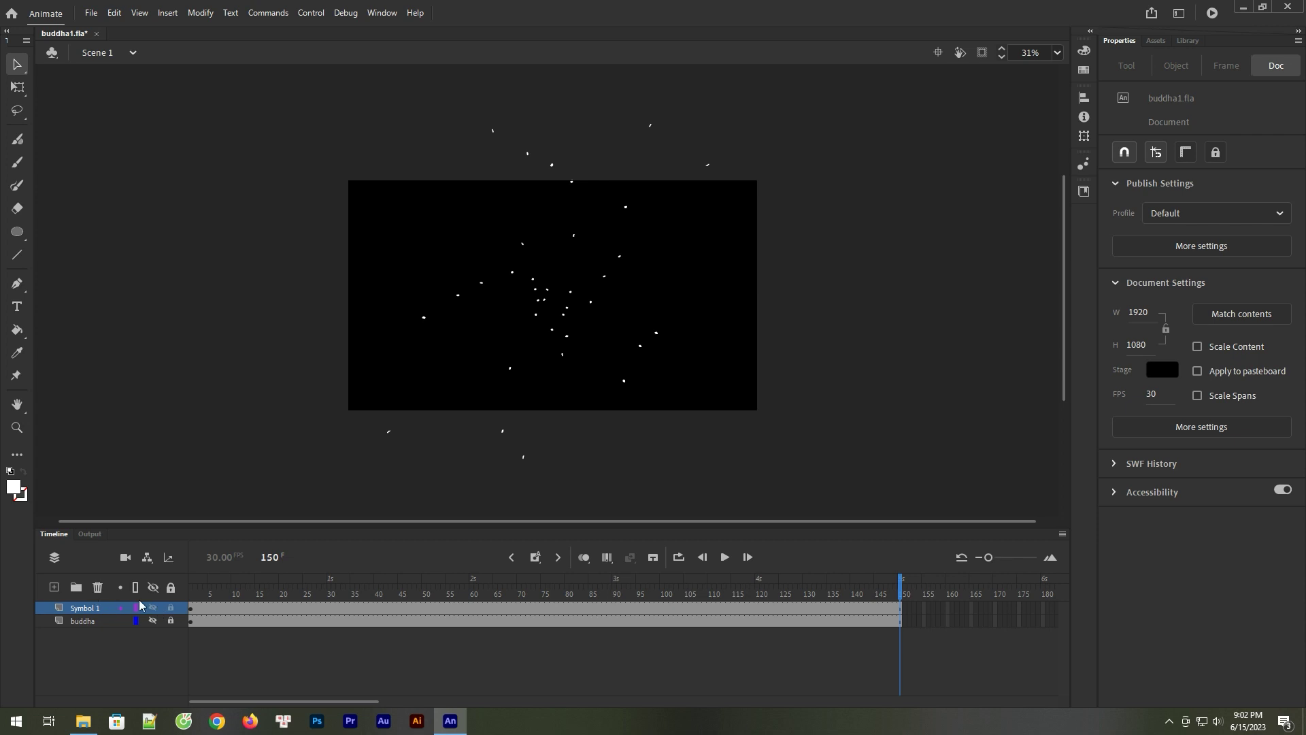
- Show the buddha layer and move the Symbol 1 layer beneath it
left_click(154, 619)
left_click_drag(109, 610, 104, 626)
left_click(725, 556)
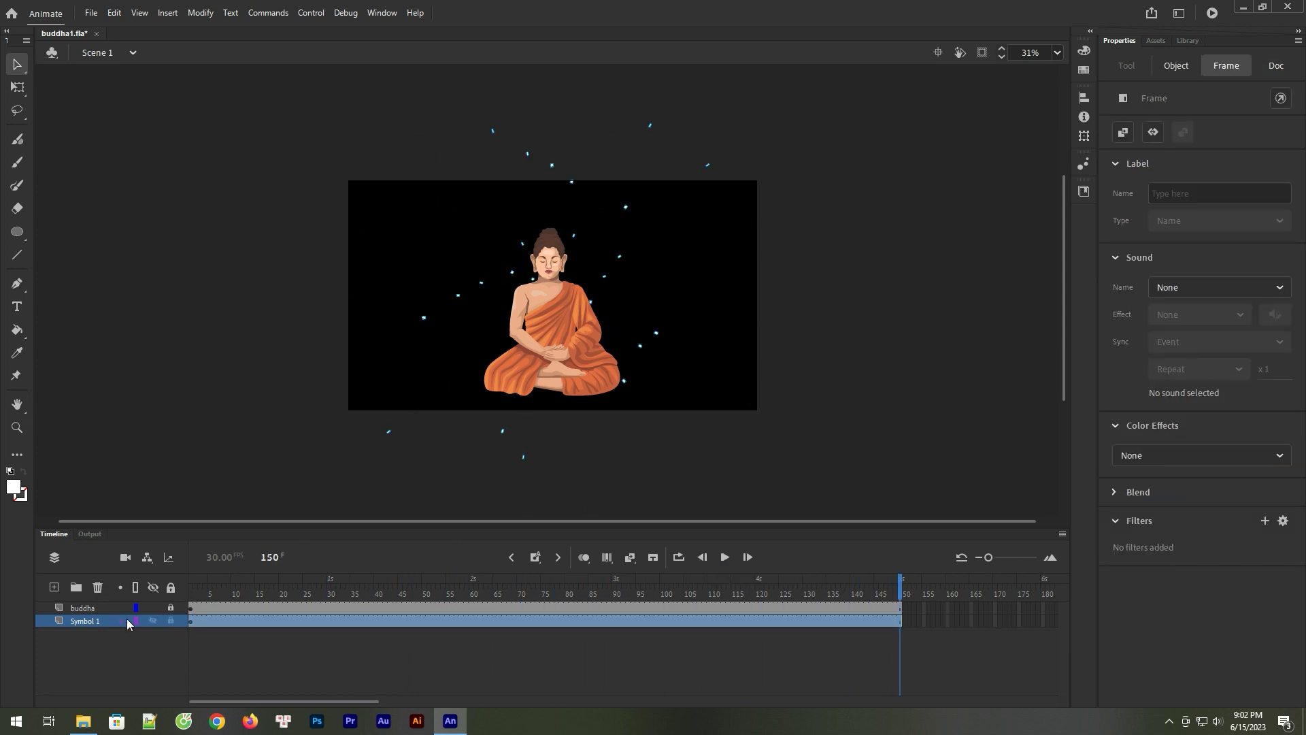
right_click(96, 626)
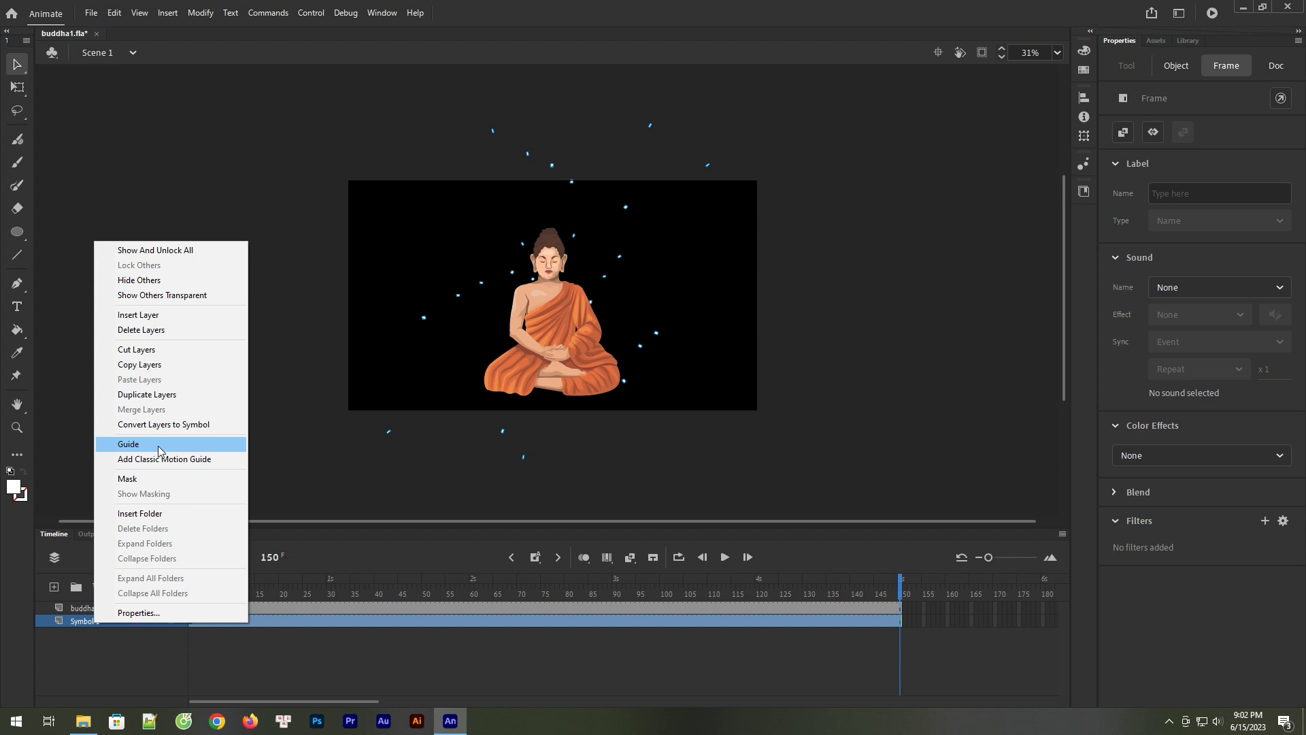
left_click(101, 643)
- Rotate all Symbol 1 particles on the layer's first frame as a group and play the animation
left_click(191, 623)
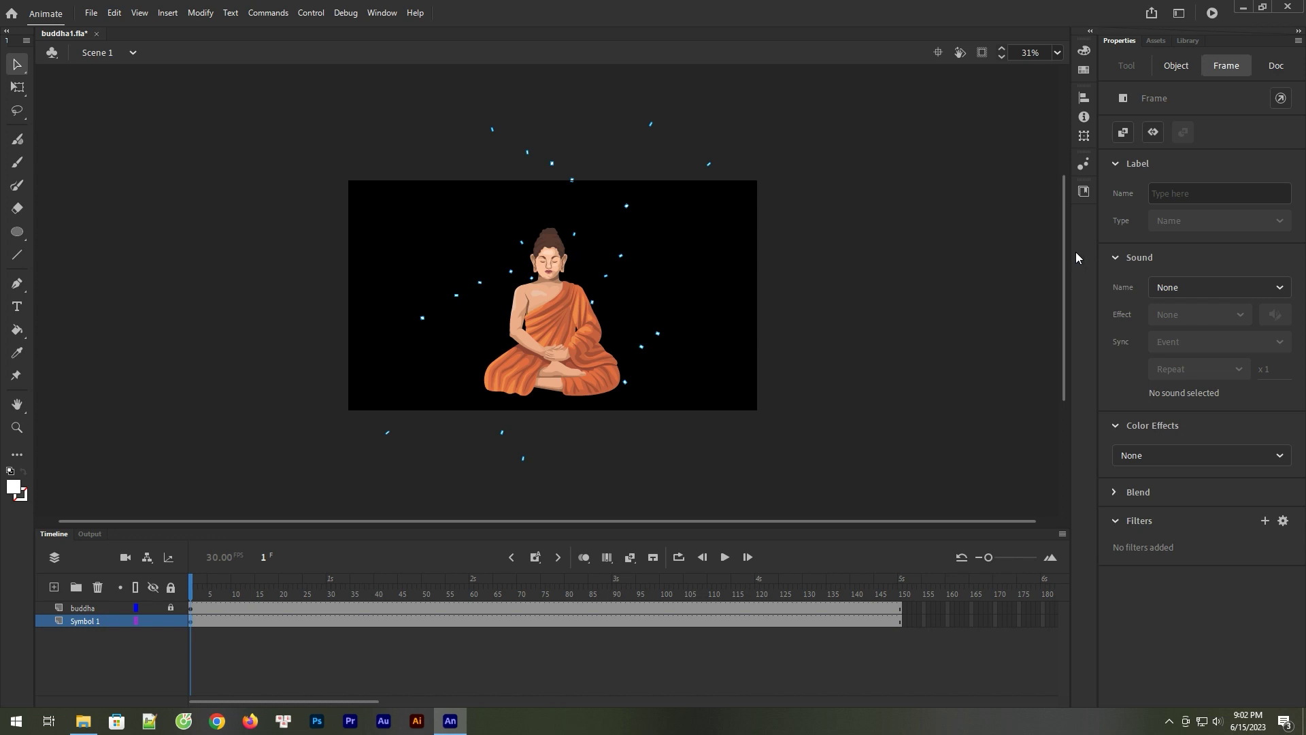
left_click(1084, 136)
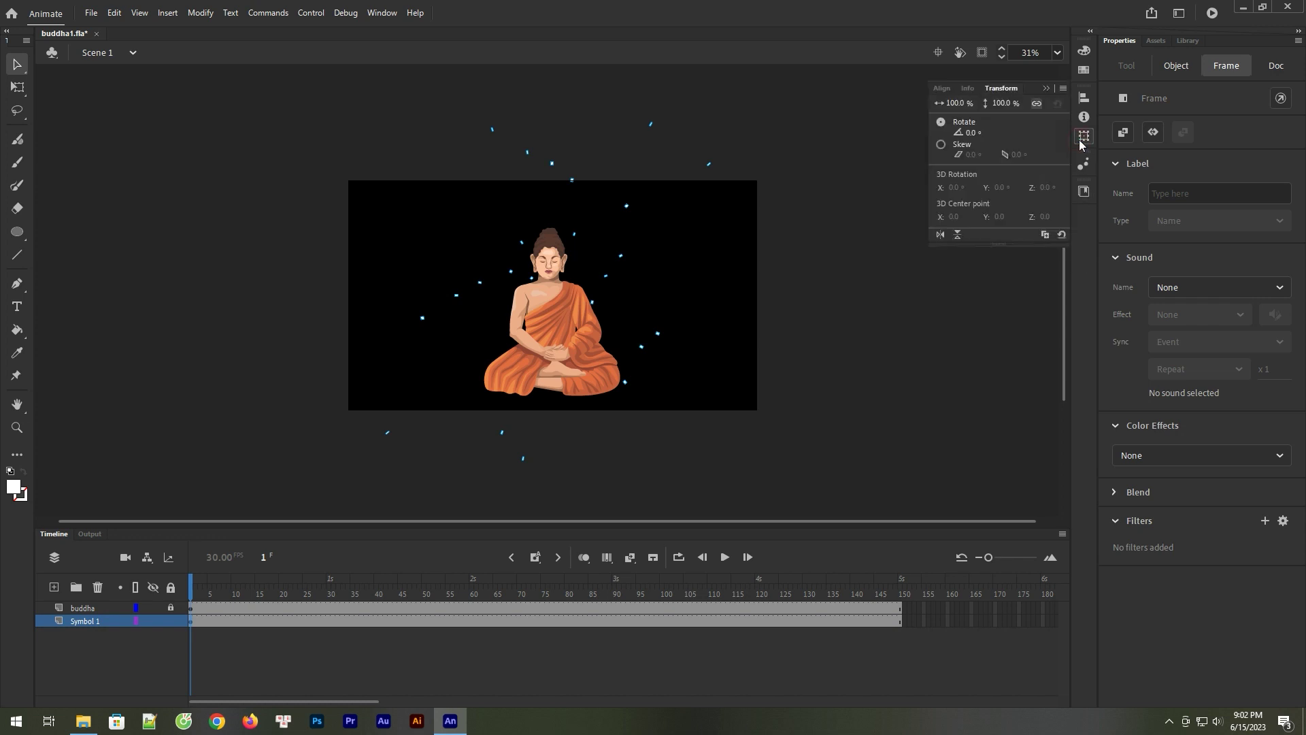
left_click(973, 134)
left_click(1045, 234)
left_click(1045, 234)
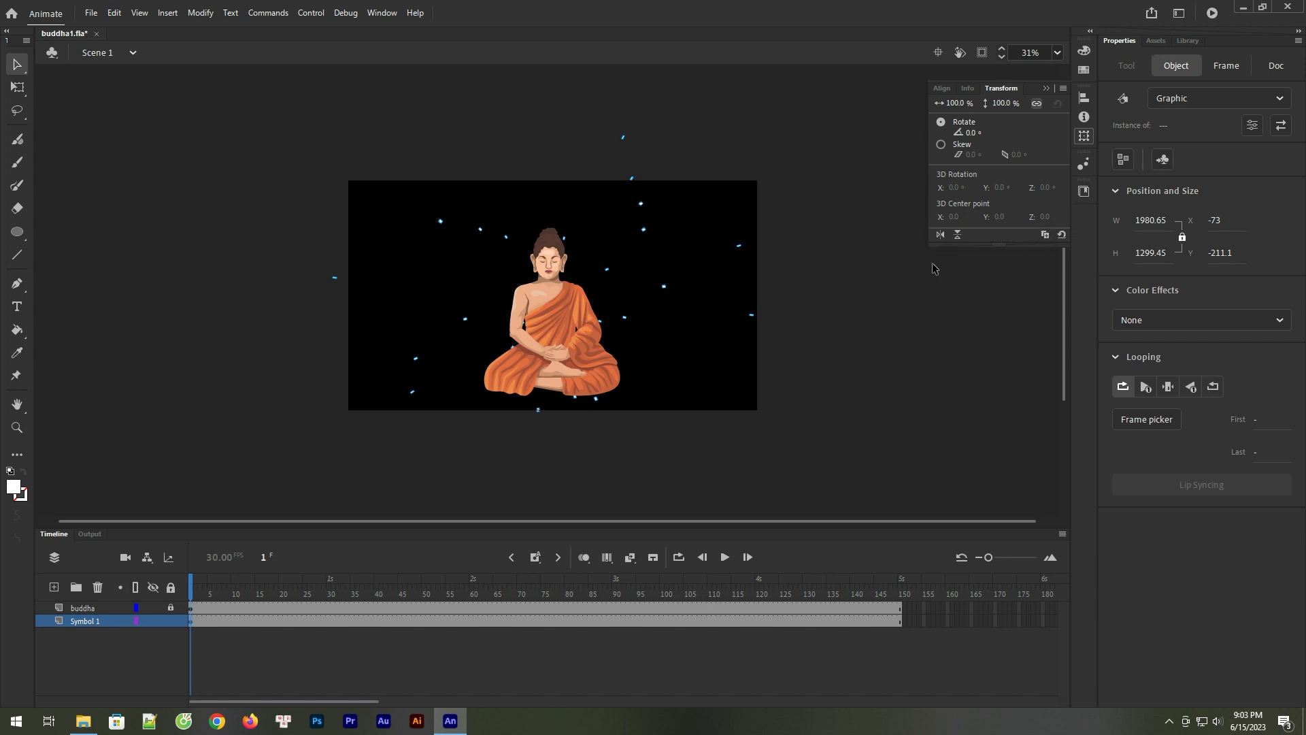
mouse_move(193, 593)
left_mouse_down()
mouse_move(733, 593)
mouse_move(217, 605)
mouse_move(838, 599)
mouse_move(190, 599)
left_mouse_up()
left_click(725, 559)
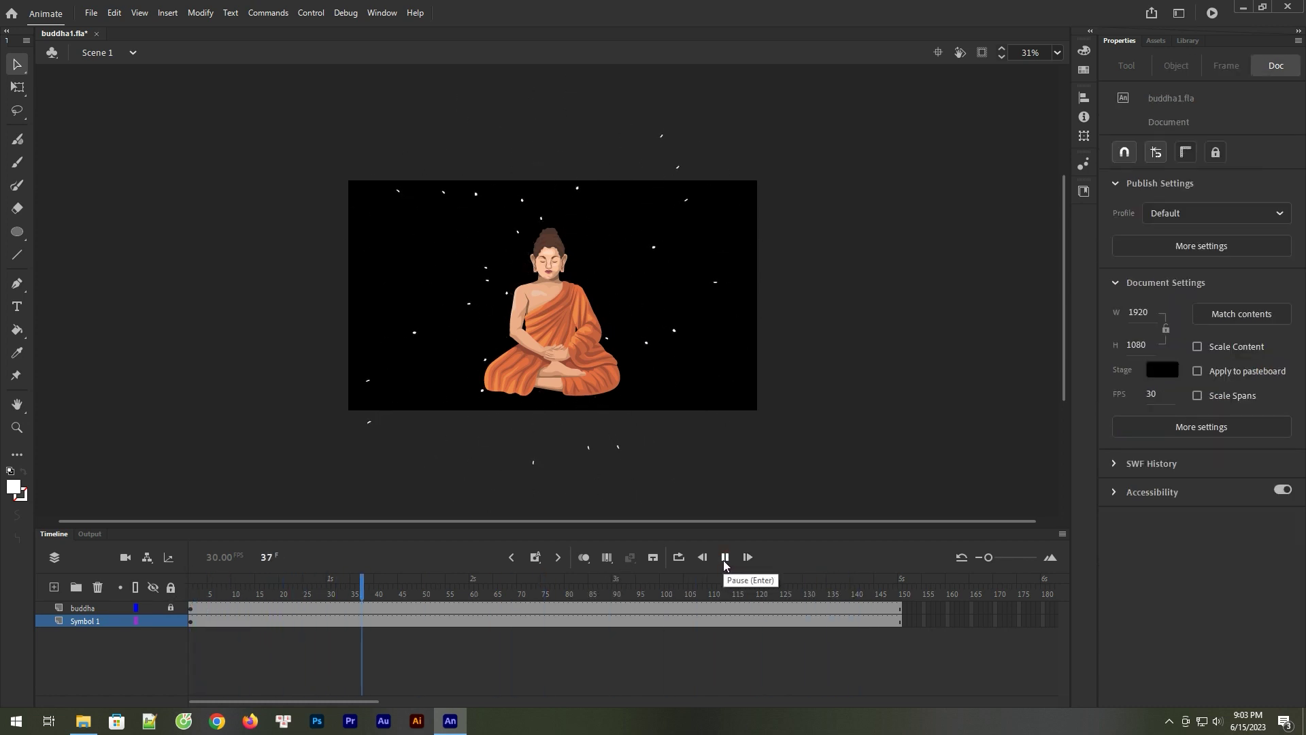
- Duplicate all particles on the Symbol 1 layer's first frame with a 45° rotation
left_click(193, 620)
left_click(1084, 136)
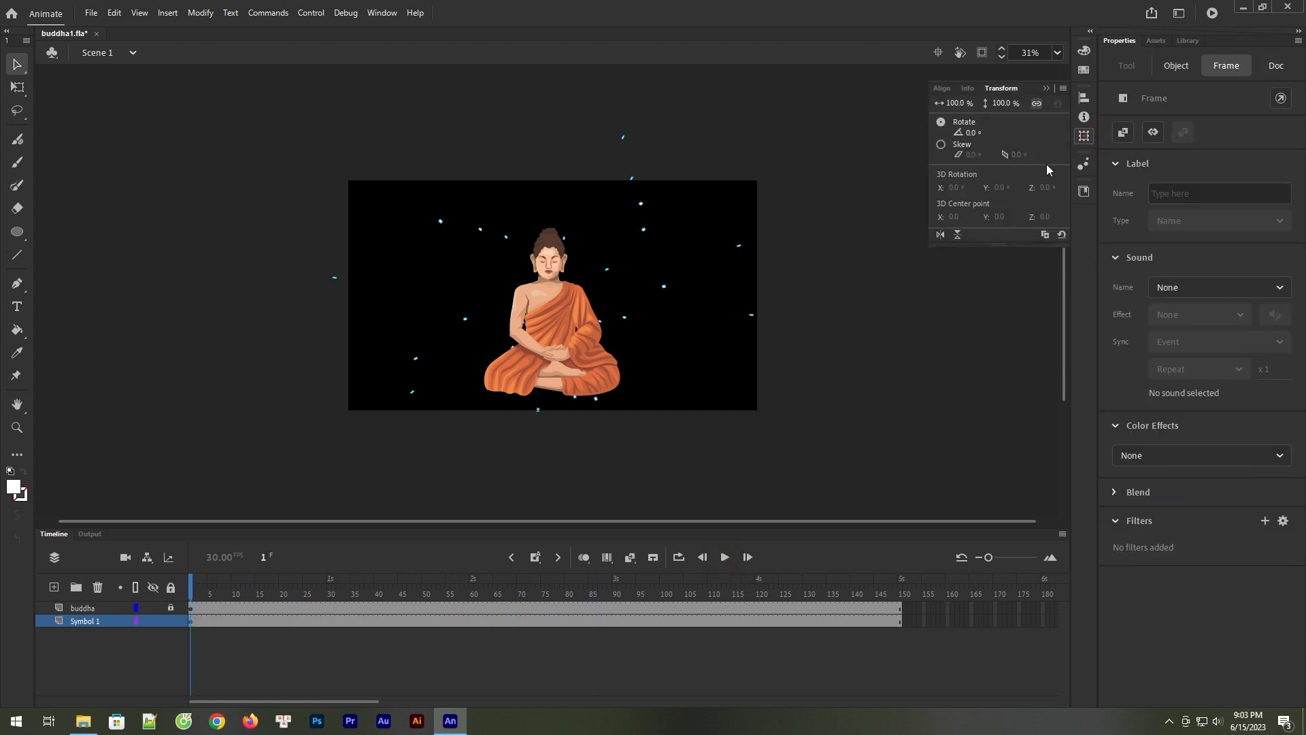
left_click(972, 133)
type("45")
left_click(1046, 235)
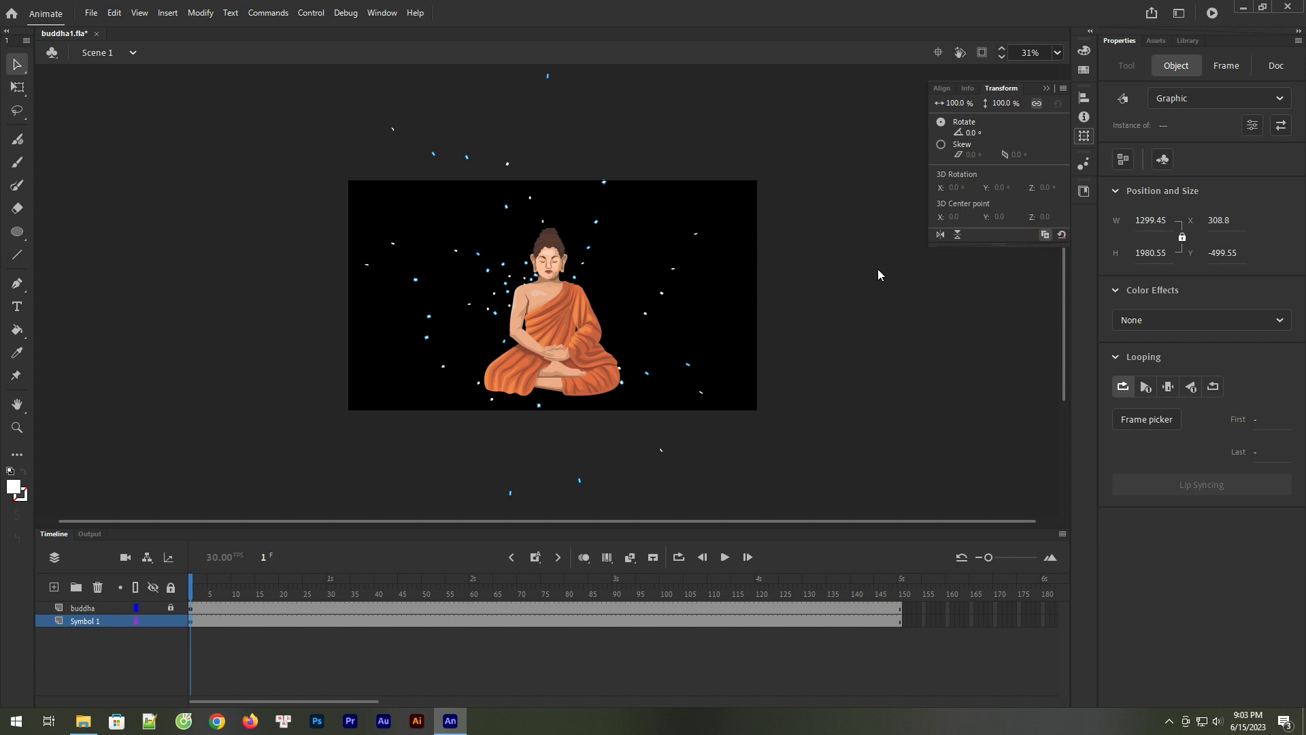
- Add further rotated duplicates of the particle set to fill the area around the Buddha, and clear the selection
left_click(967, 132)
key("Return")
left_click(1046, 89)
left_click(874, 196)
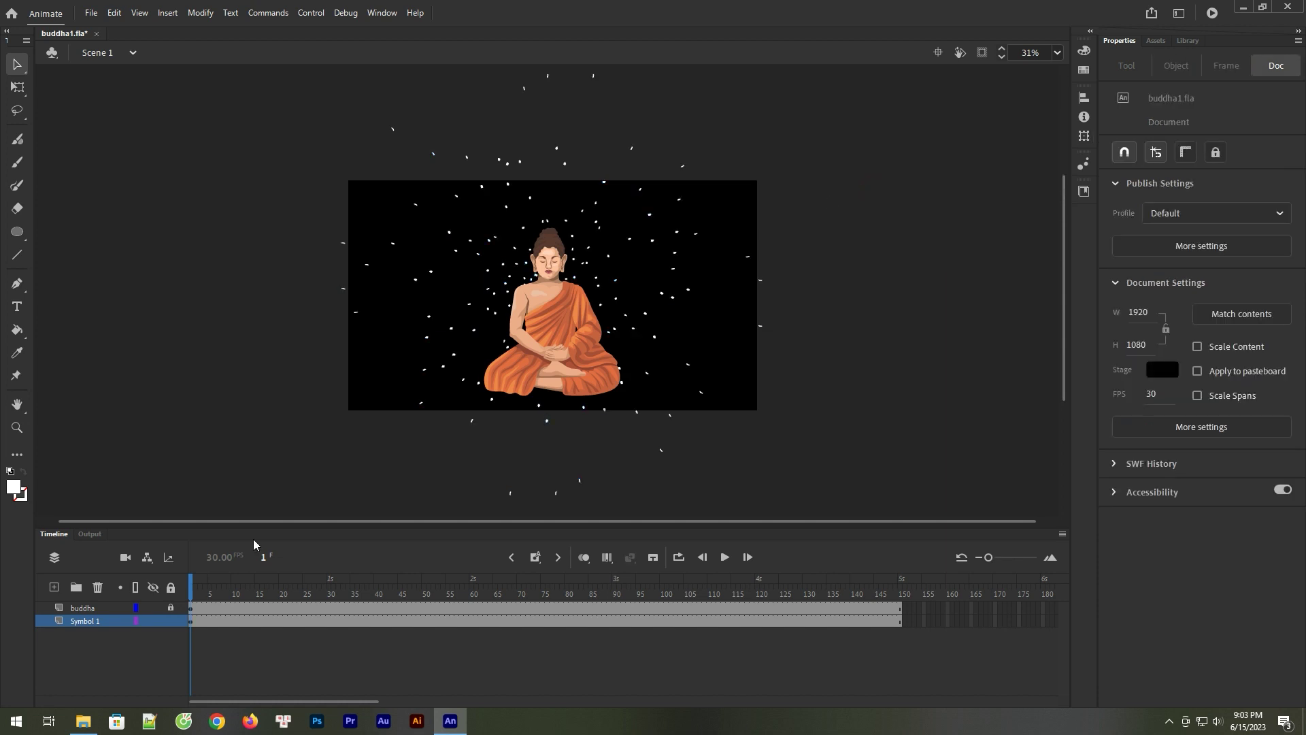
- Play the animation from the start to preview the denser particle field, and pause it
left_click_drag(193, 588, 179, 616)
left_click(724, 557)
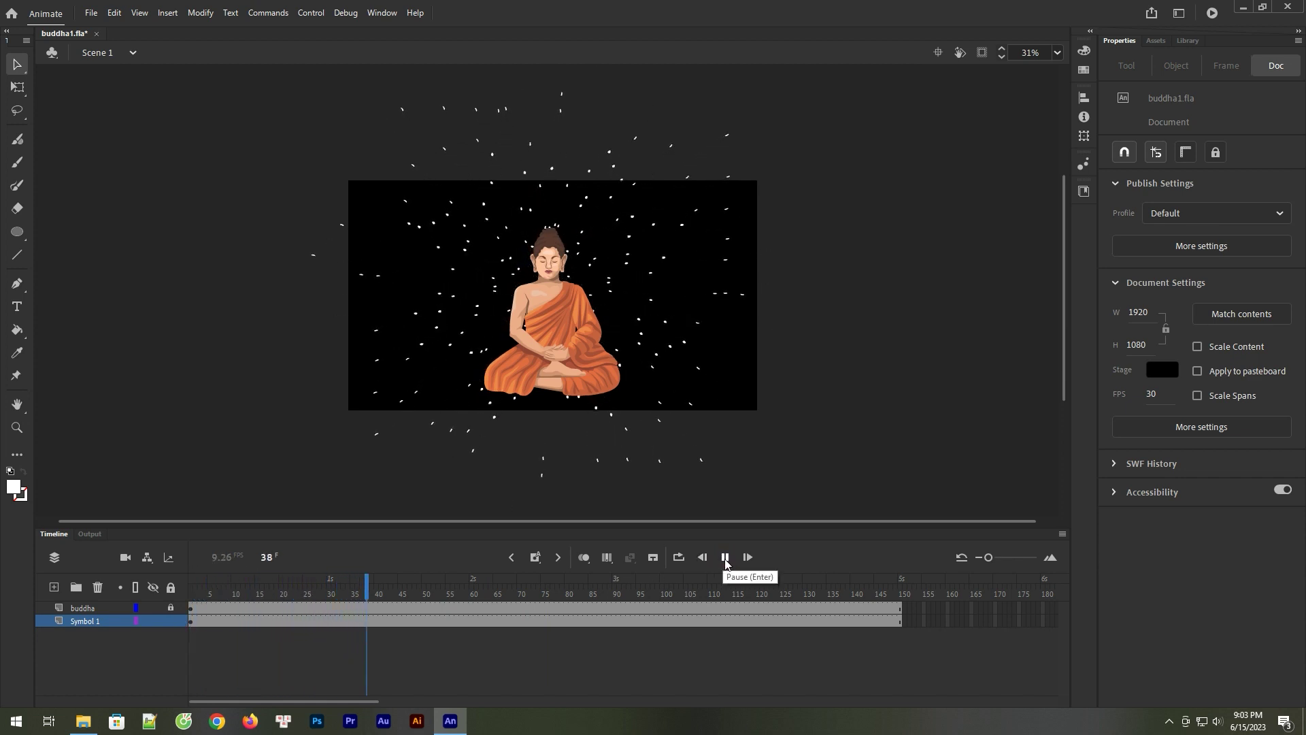
left_click(725, 558)
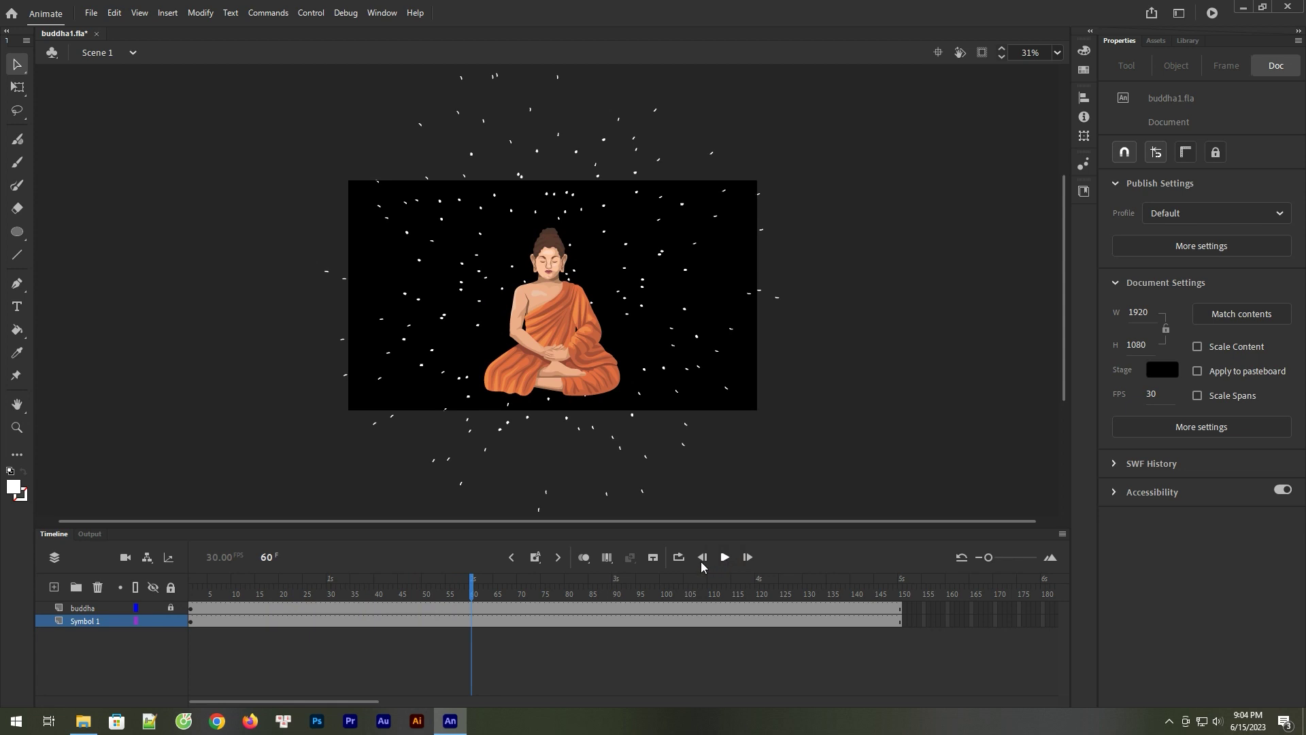
- Add a cyan Glow filter with a blur of 27 to the Symbol 1 layer's first frame, and clear the selection
left_click(193, 624)
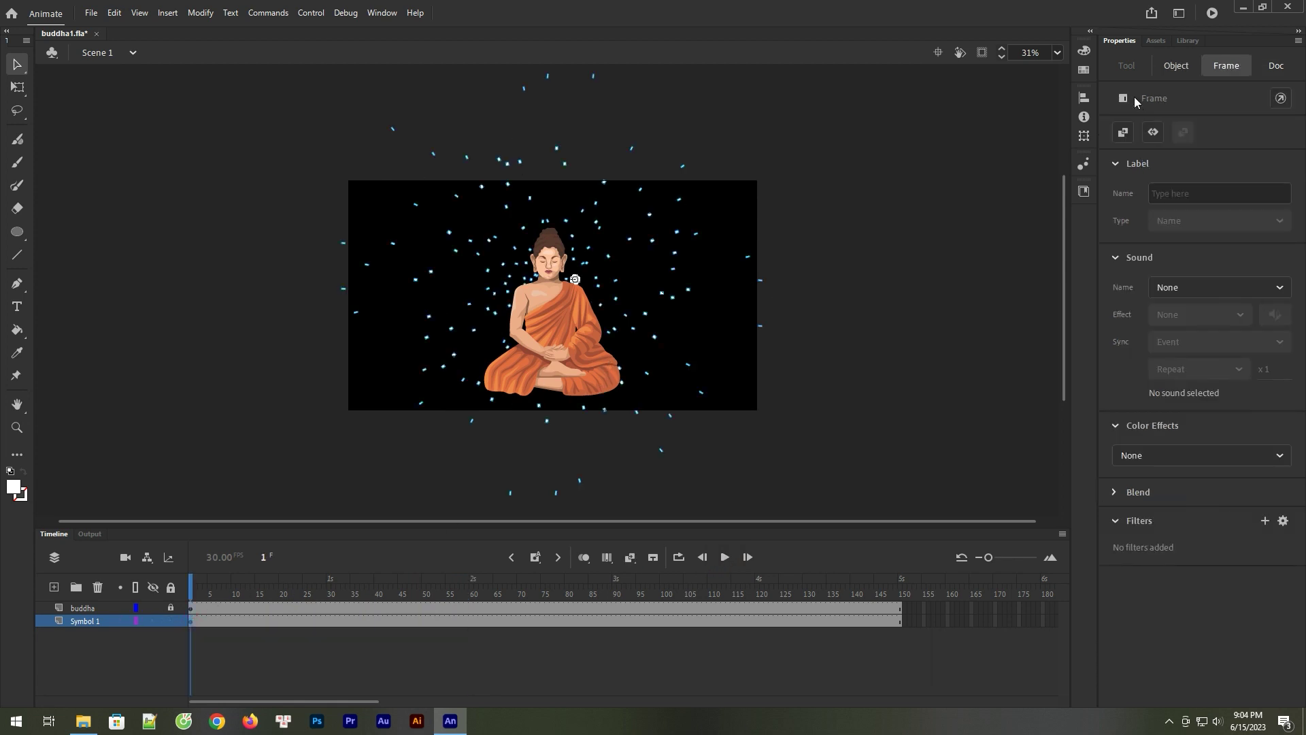
left_click(1265, 520)
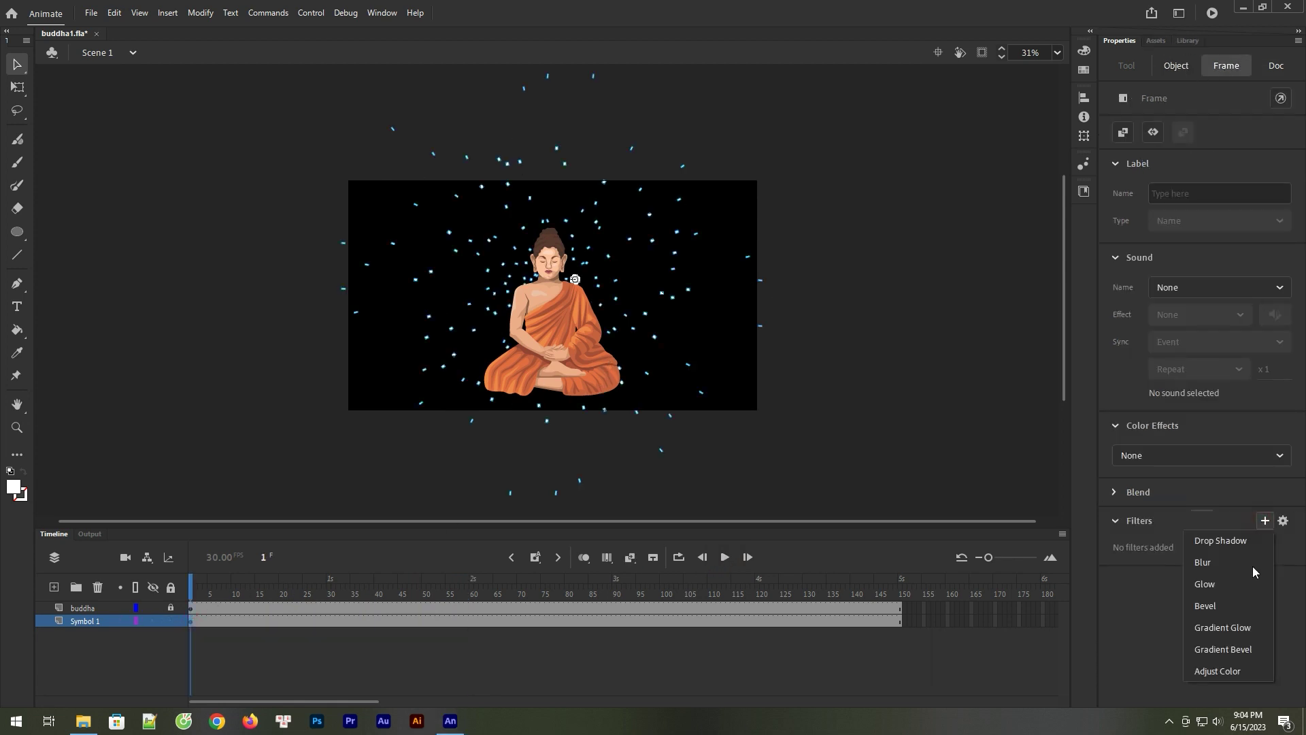
left_click(1209, 589)
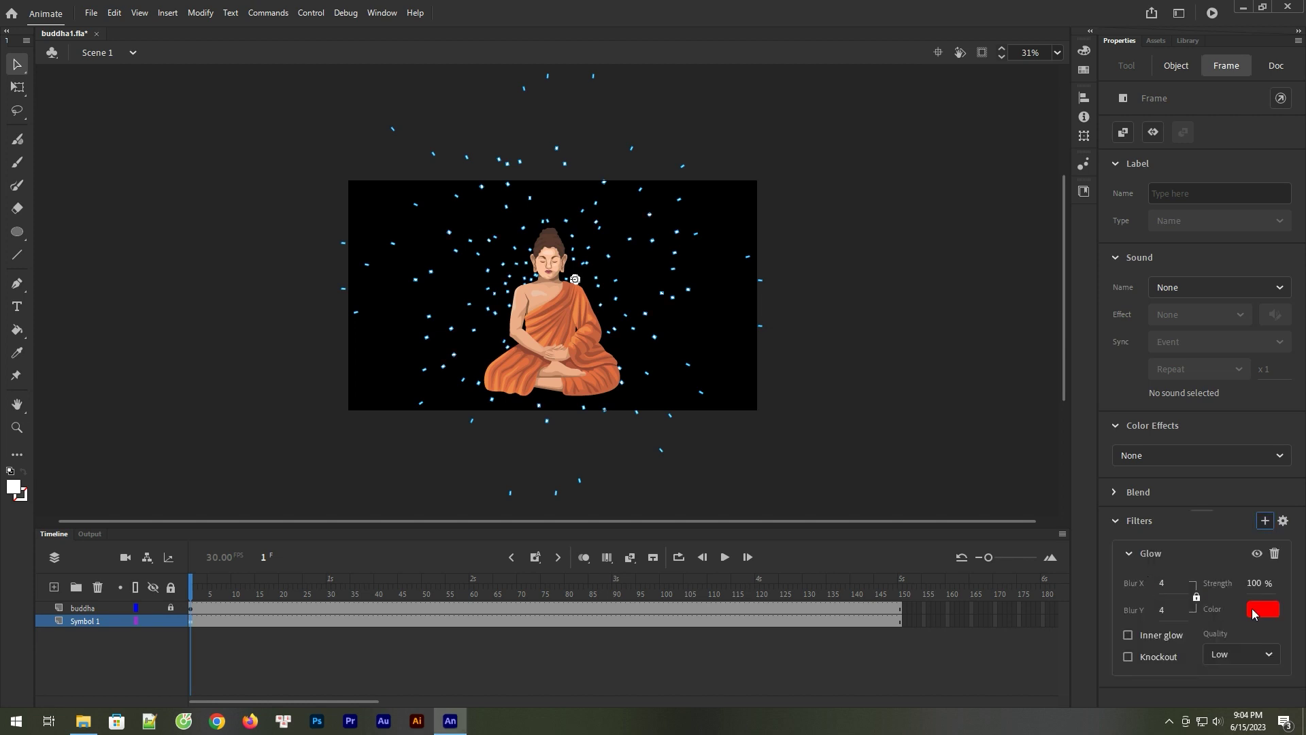
left_click(1254, 610)
left_click(1164, 532)
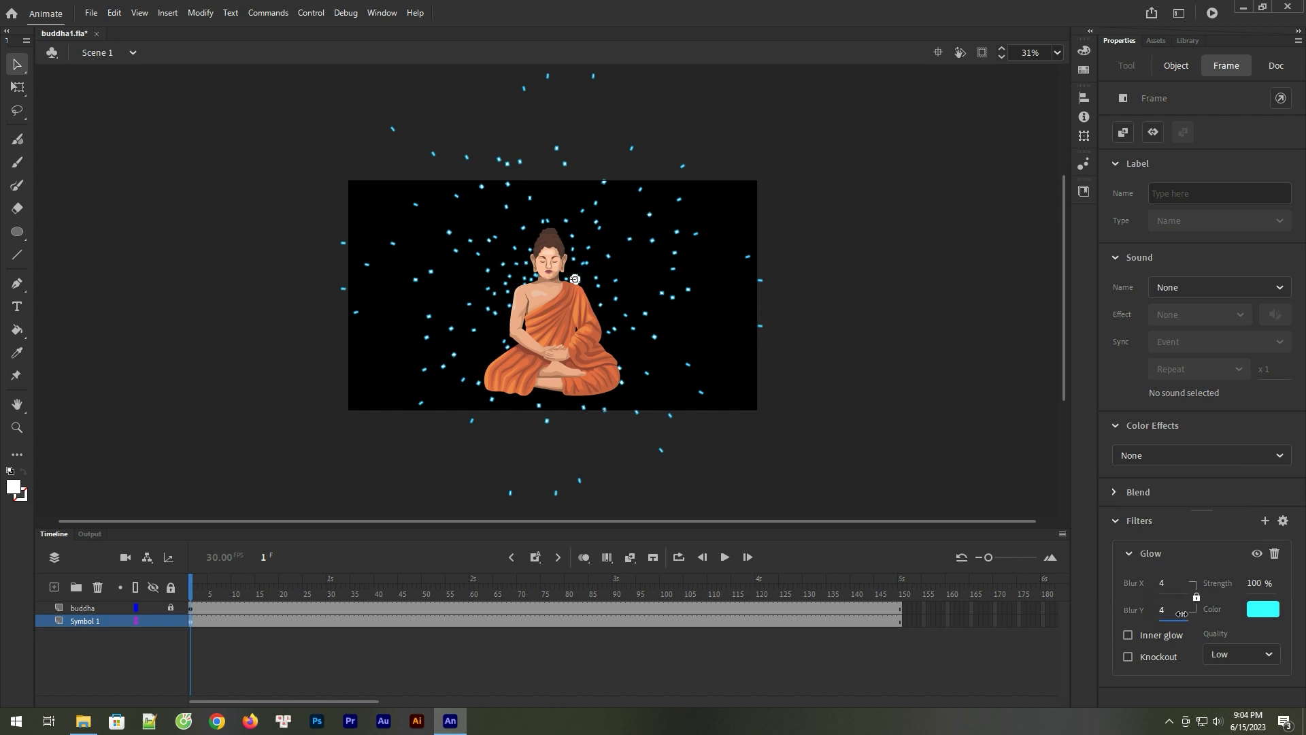
left_click(1159, 618)
type("27")
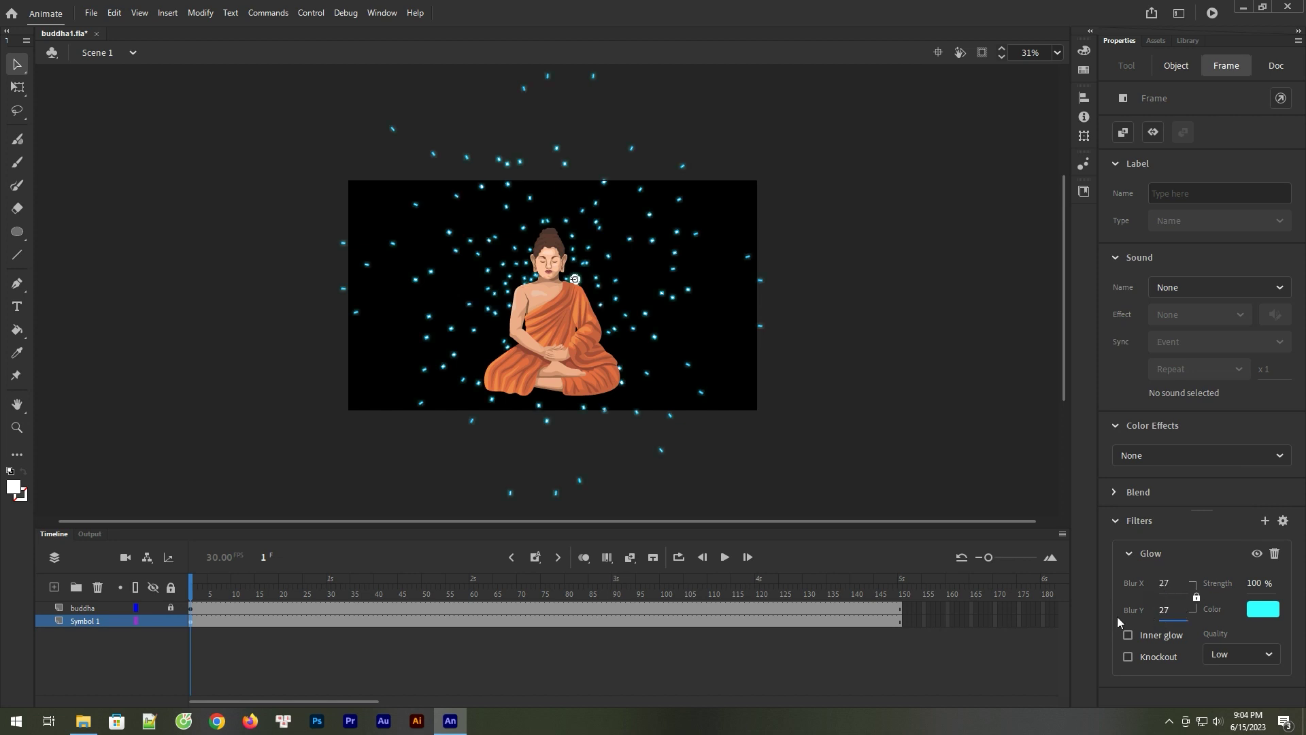
left_click(751, 450)
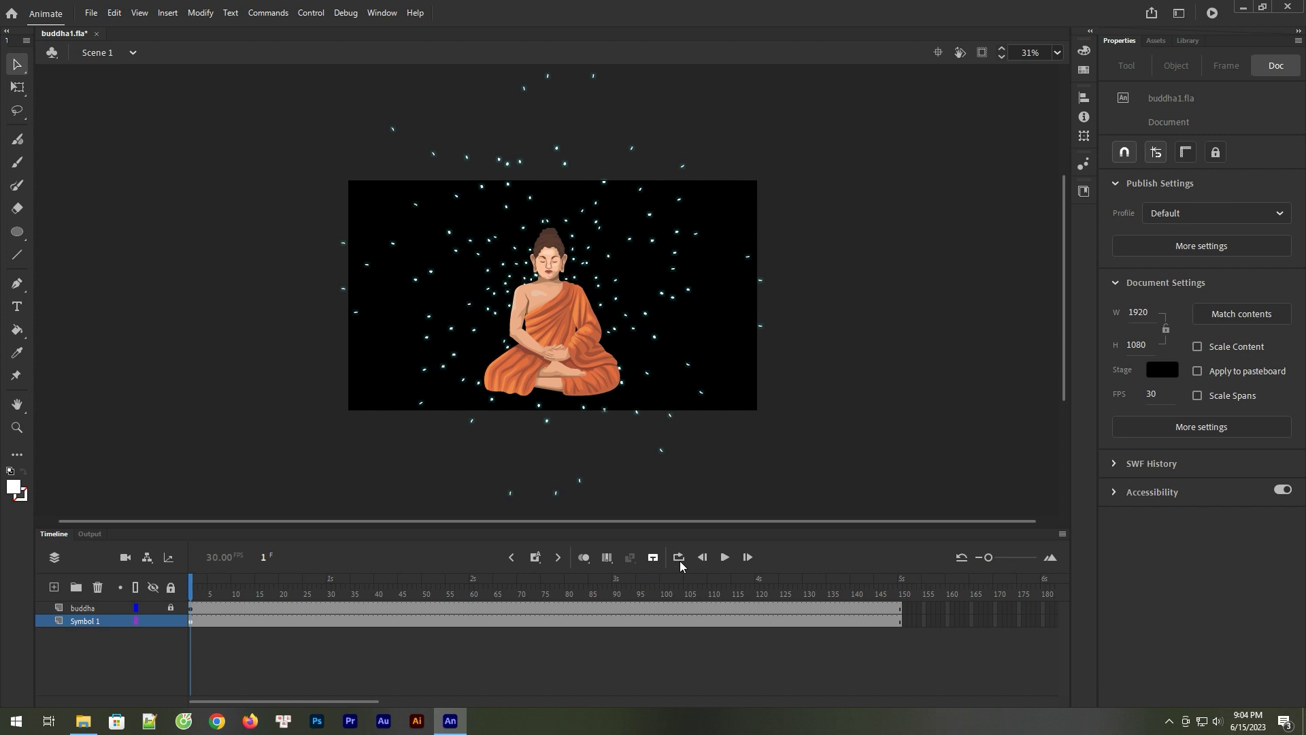
- Preview the glowing particles on the timeline, pause playback, and test the movie in its own window before closing it
left_click(725, 557)
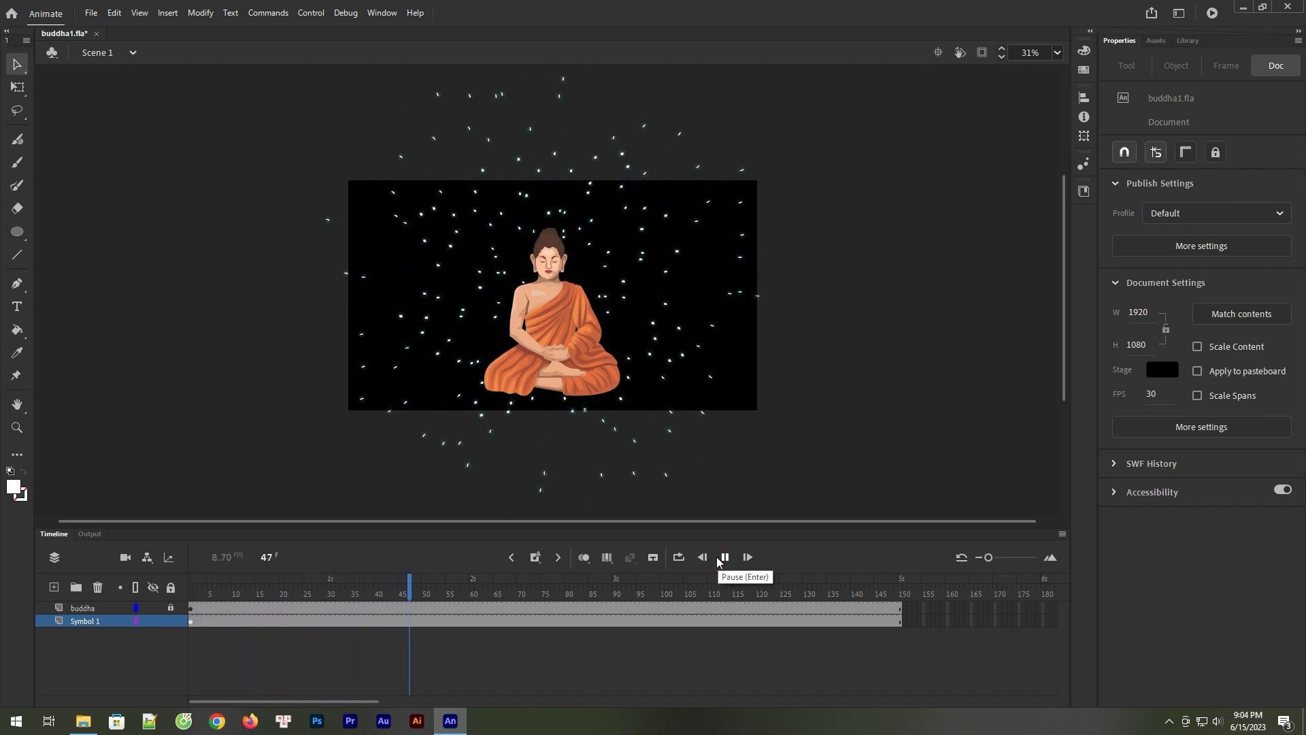
left_click(720, 558)
key("ctrl+Return")
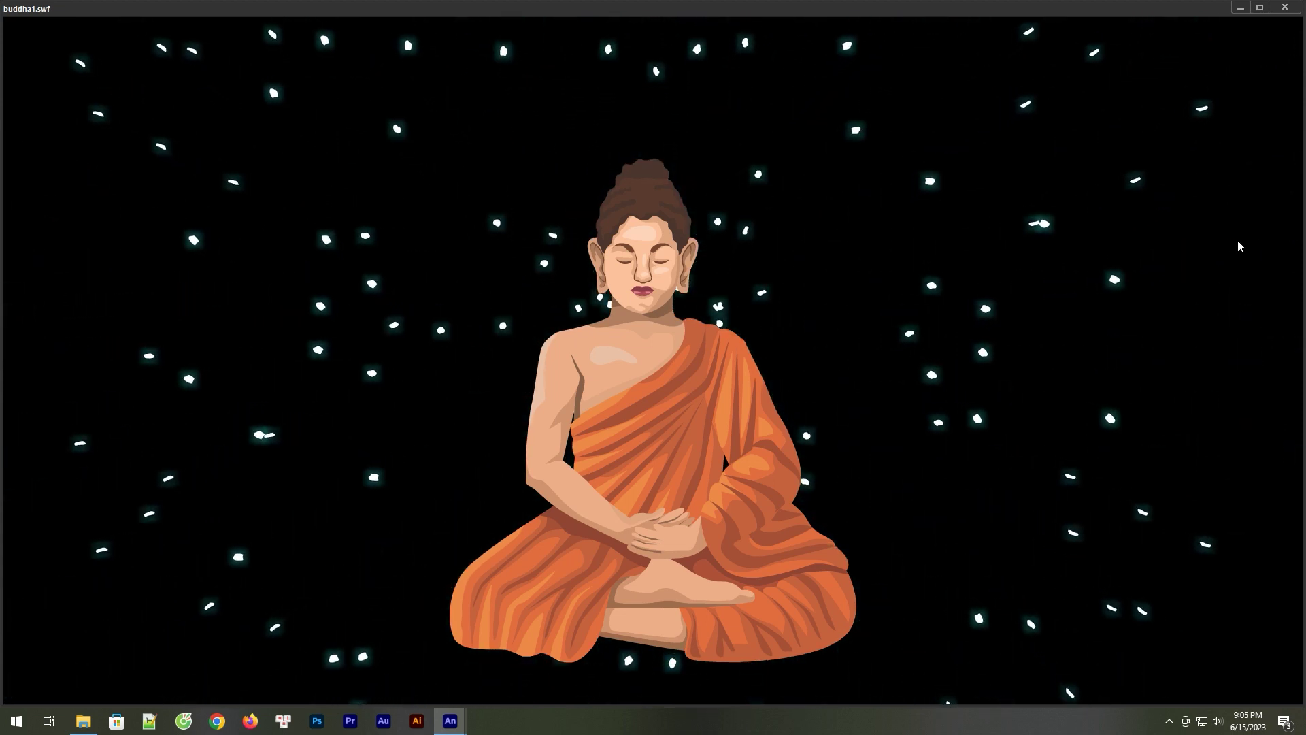
left_click(1287, 7)
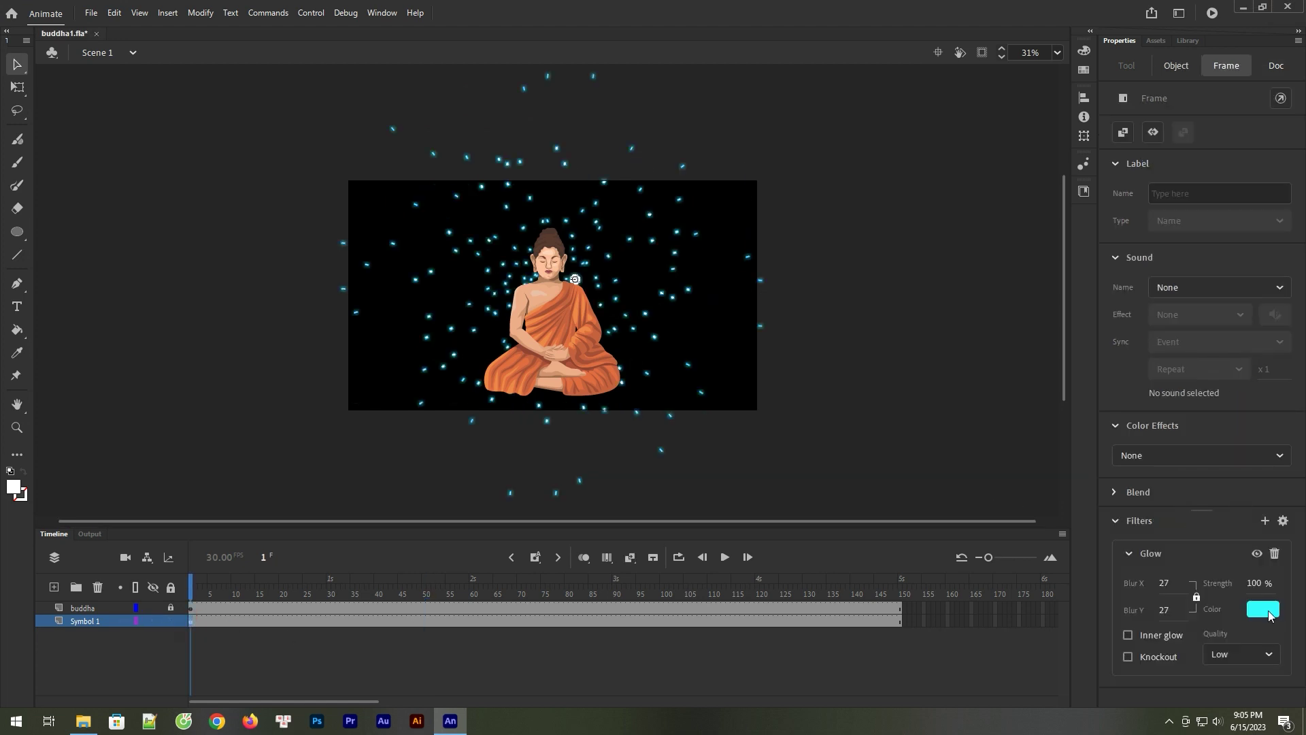
- Add a Blur filter of High quality to the Symbol 1 layer's first frame, keeping the blur at 4
left_click(1264, 611)
left_click(1264, 610)
left_click(1263, 521)
left_click(1210, 477)
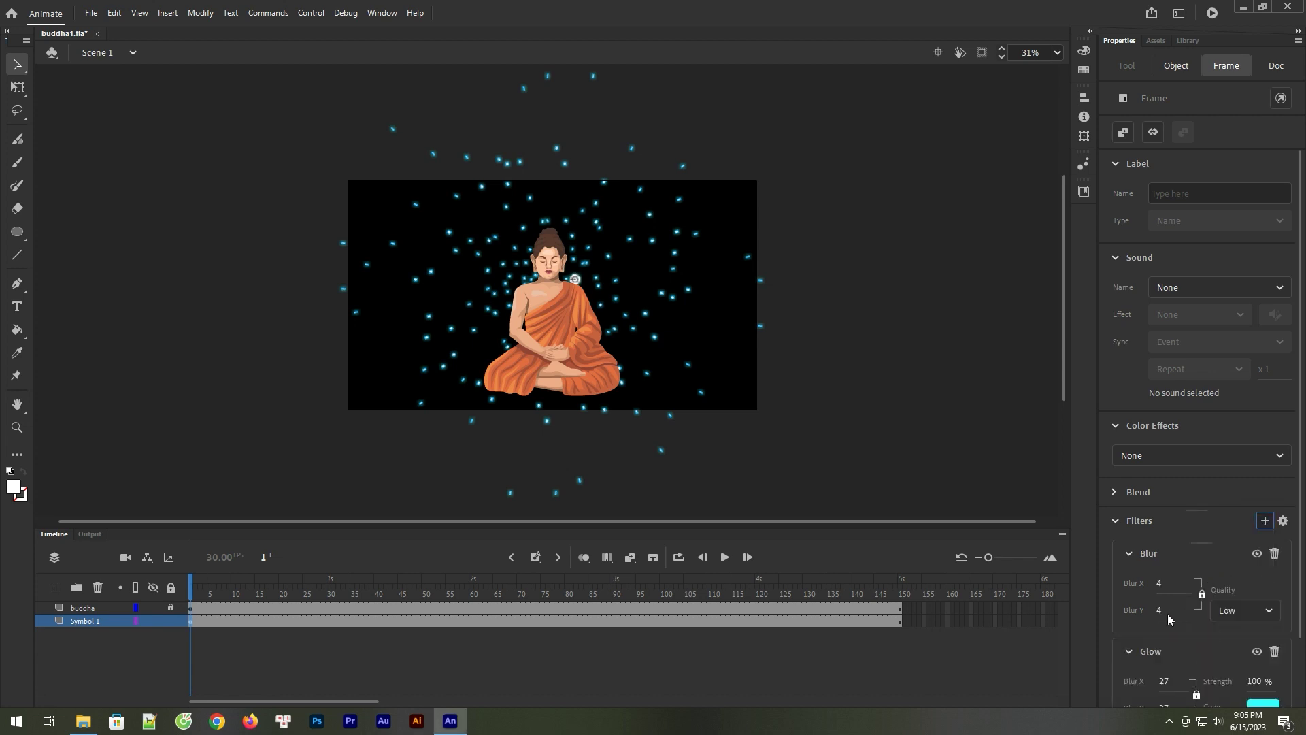
left_click(1259, 611)
left_click(1232, 676)
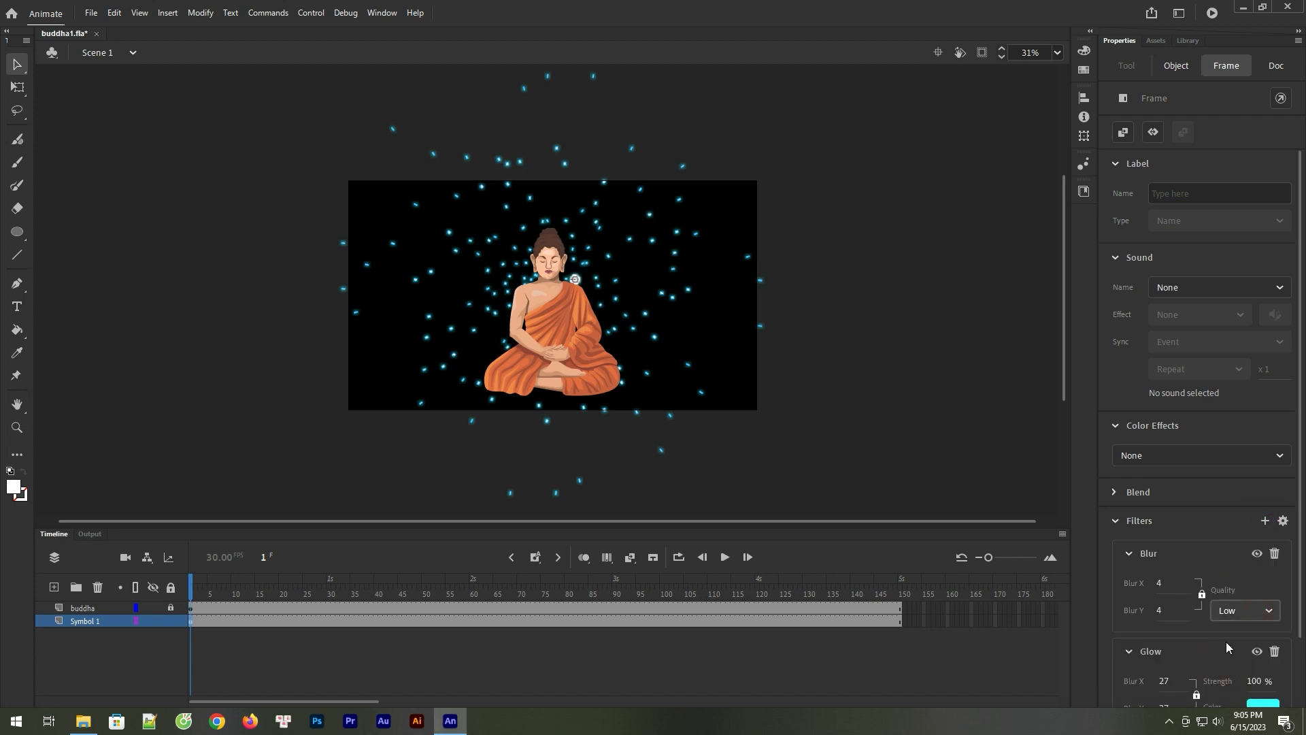
left_click(1161, 612)
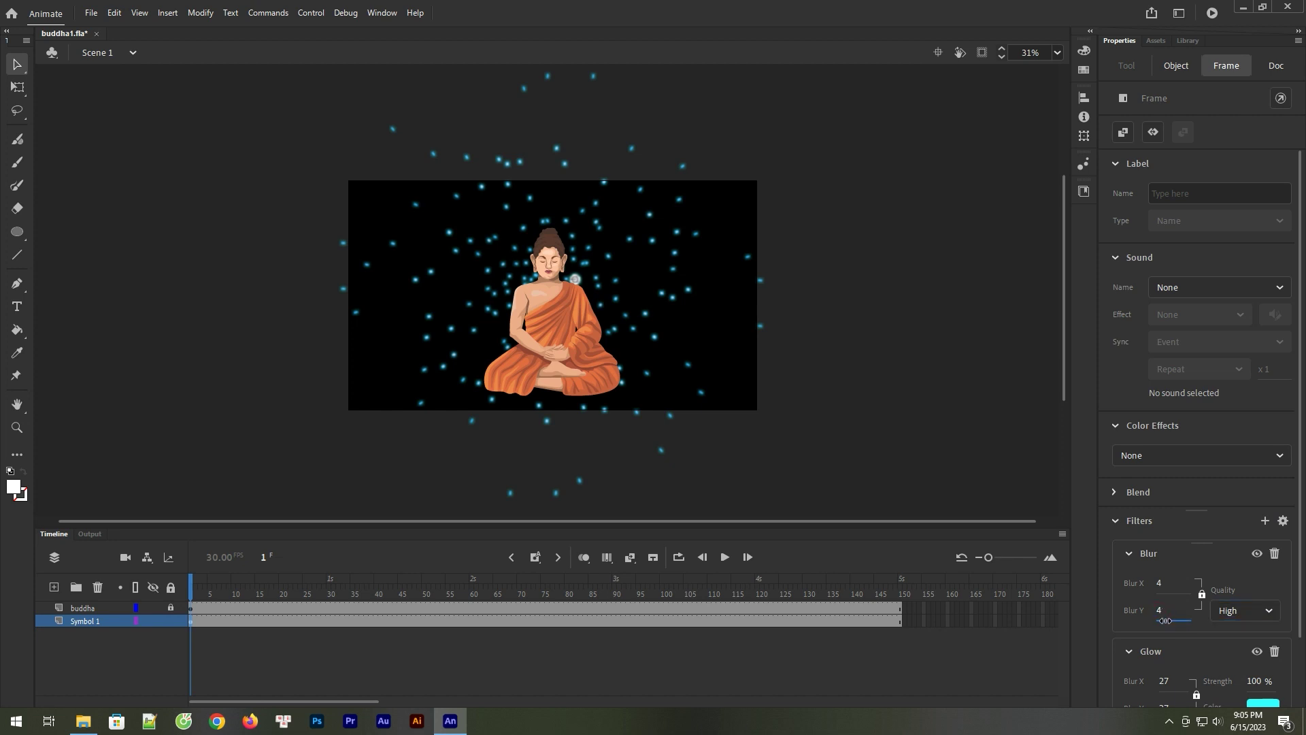
- Clear the selection and test the movie with the blurred, glowing particles
left_click(835, 326)
key("ctrl+Return")
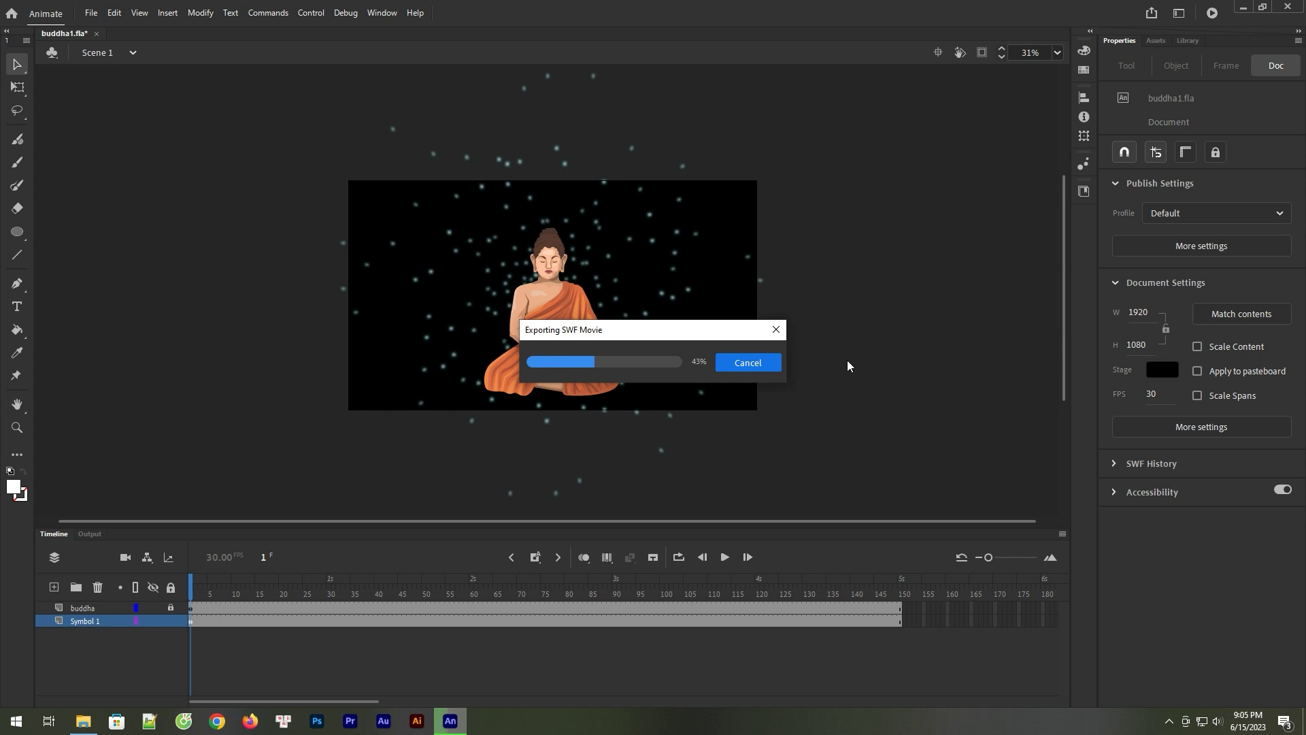